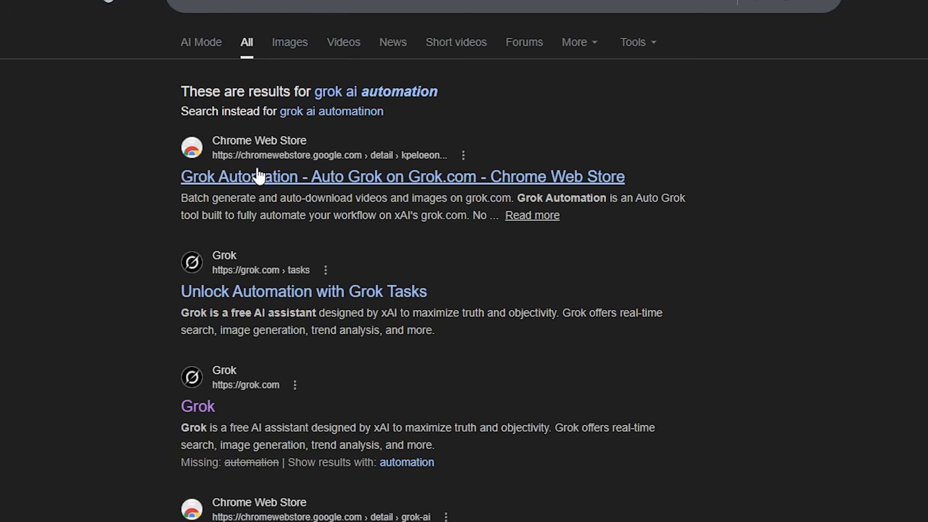
Step: Install the Grok Automation - Auto Grok on Grok.com extension in Chrome from its Chrome Web Store page
click(329, 177)
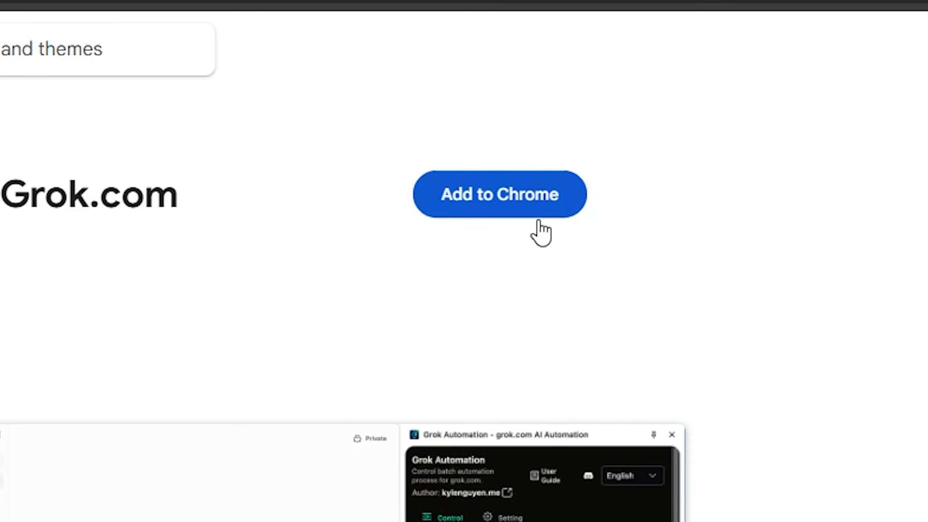
click(489, 192)
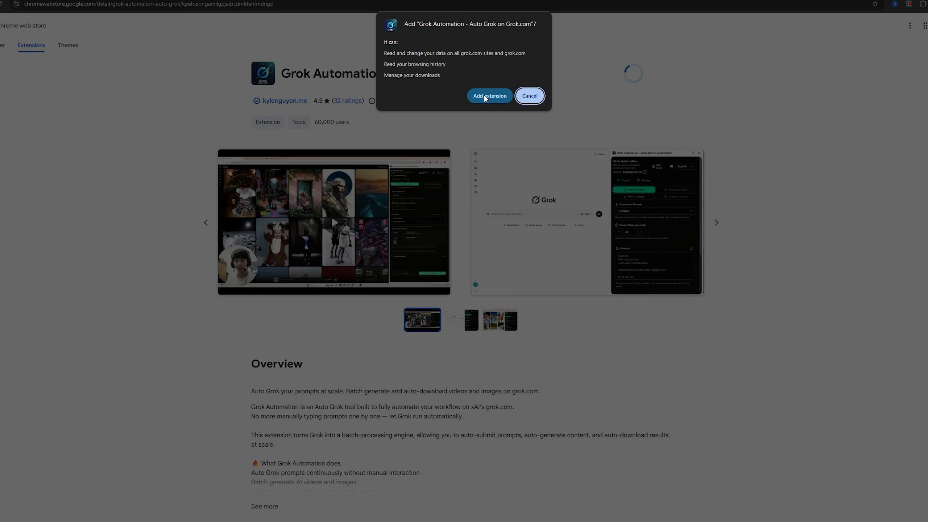
click(487, 97)
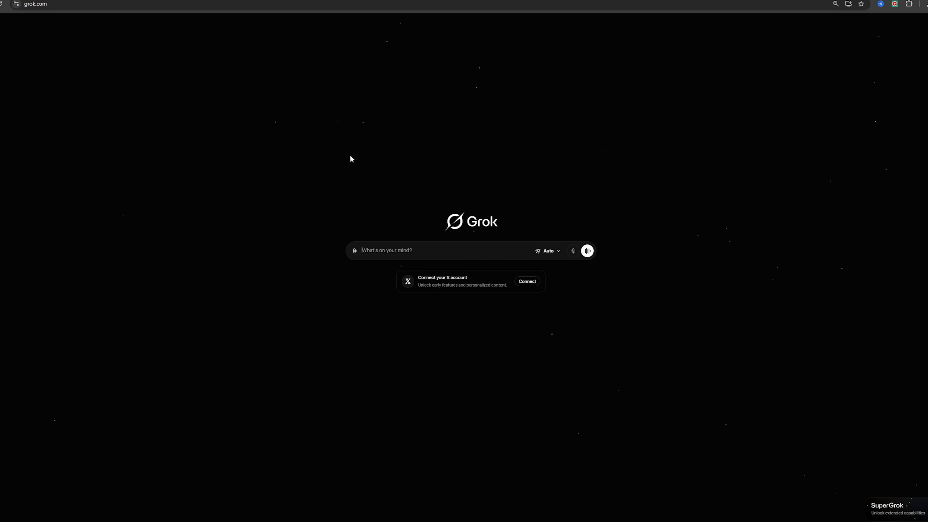
Step: Open the Grok Automation extension on grok.com and check its interface language choices
click(910, 4)
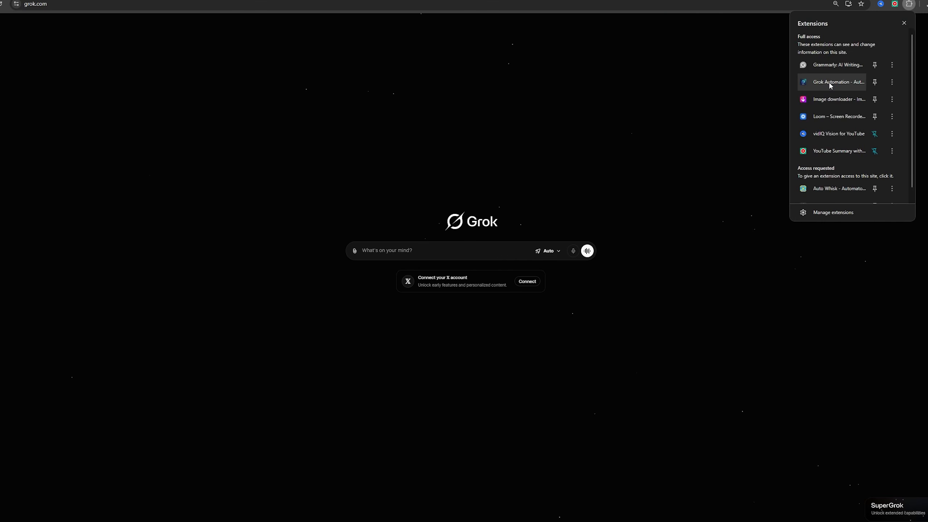
click(620, 154)
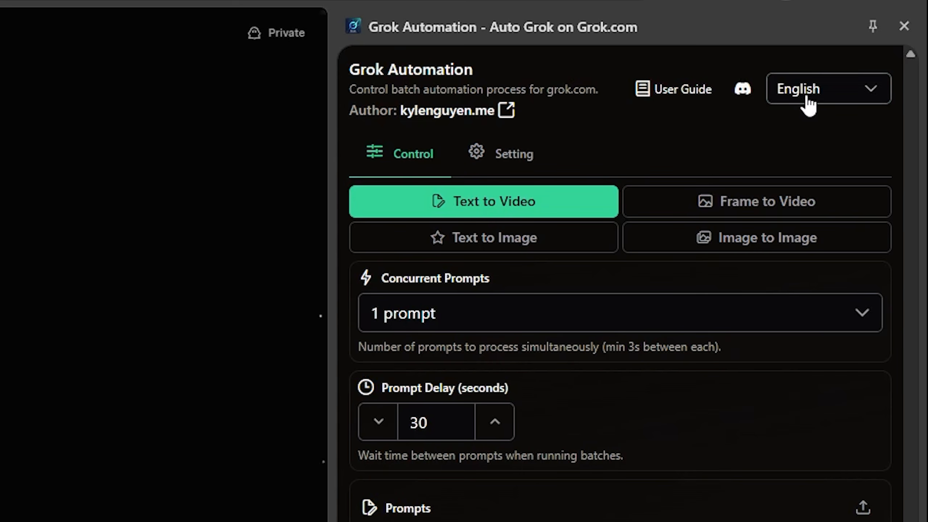
click(809, 104)
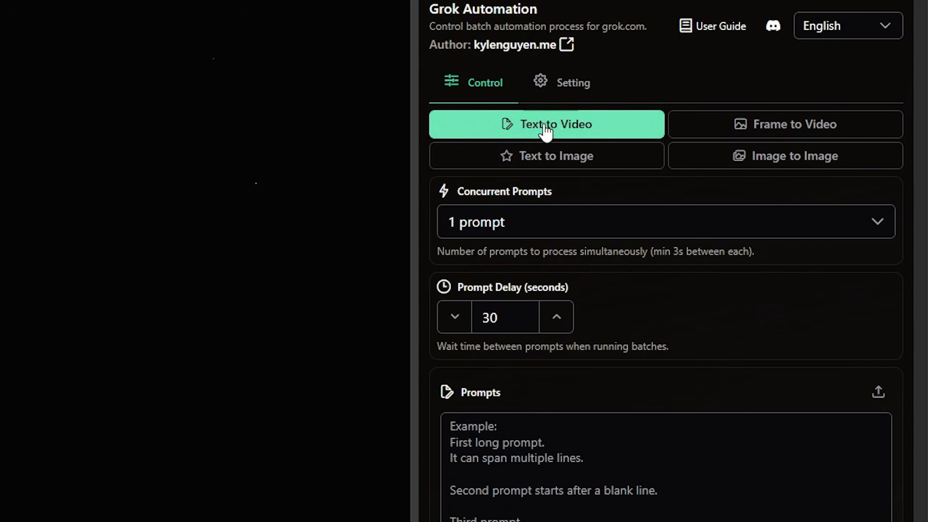
Step: Generate a Text to Video clip from the prompt "a video of a dog running"
click(480, 439)
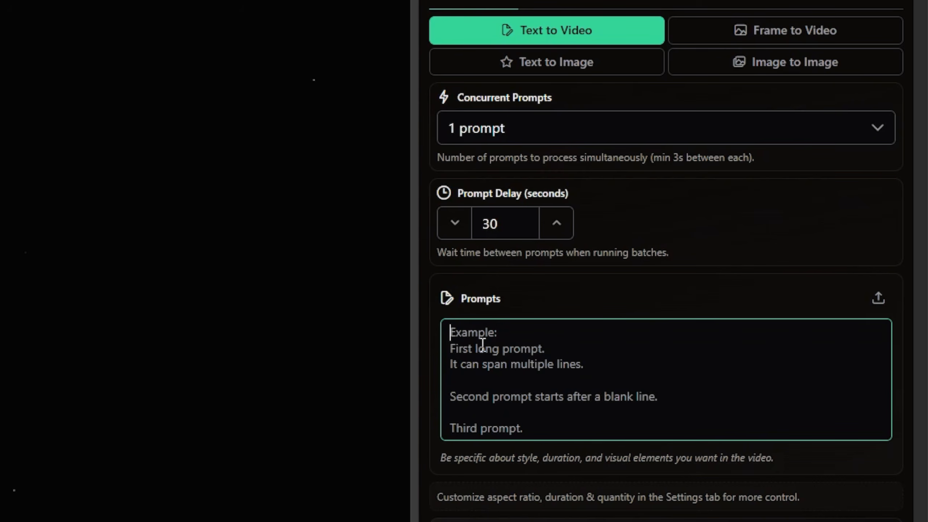
text(a video of a dog)
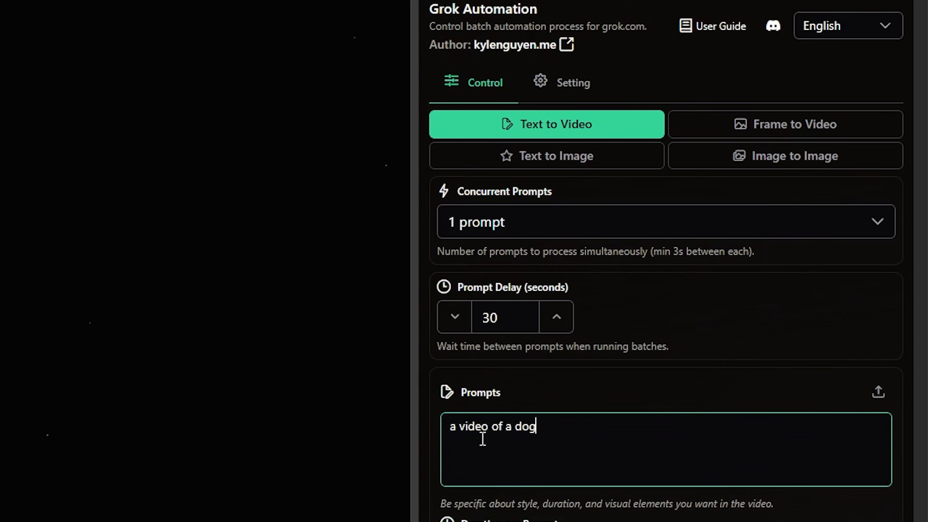
text( running)
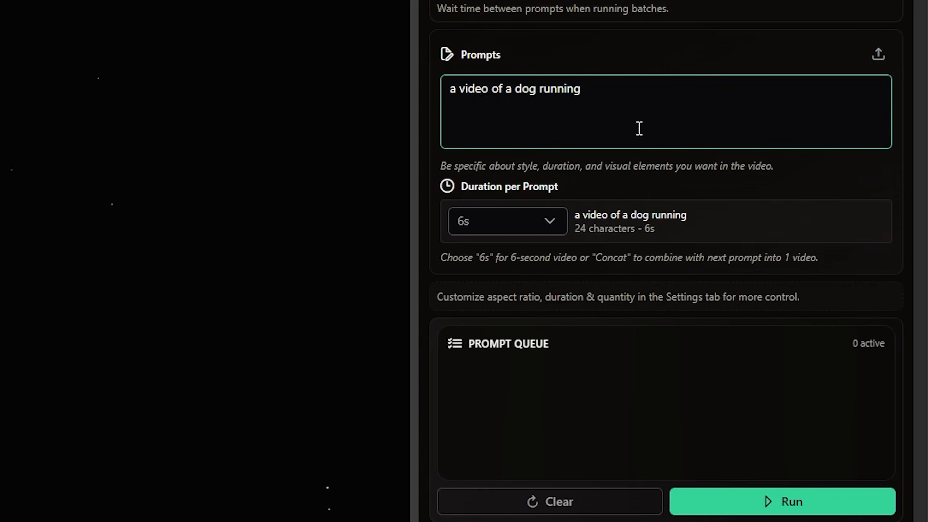
click(799, 507)
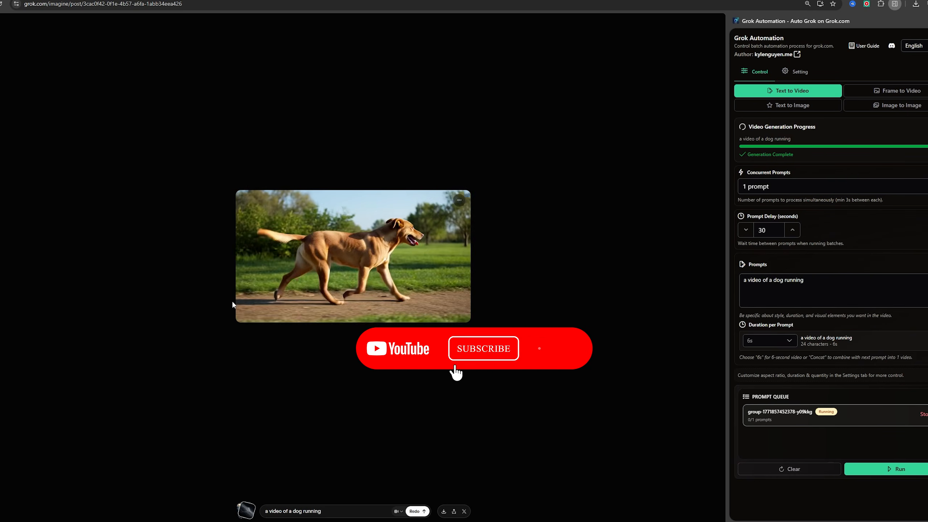
Step: In Frame to Video mode, upload 1_a-cat-standing-in-front-of-the-road_e and enter the prompt "The cat keeps walking on the road"
click(894, 93)
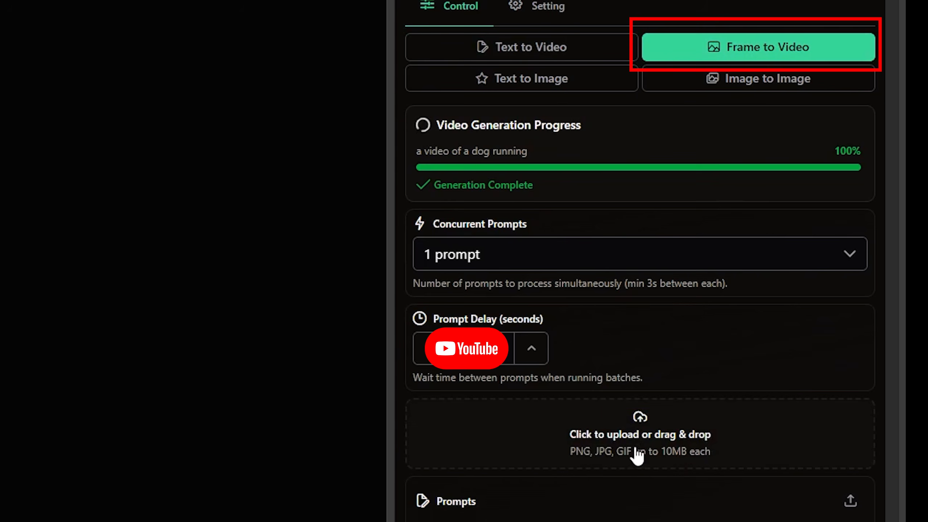
click(638, 453)
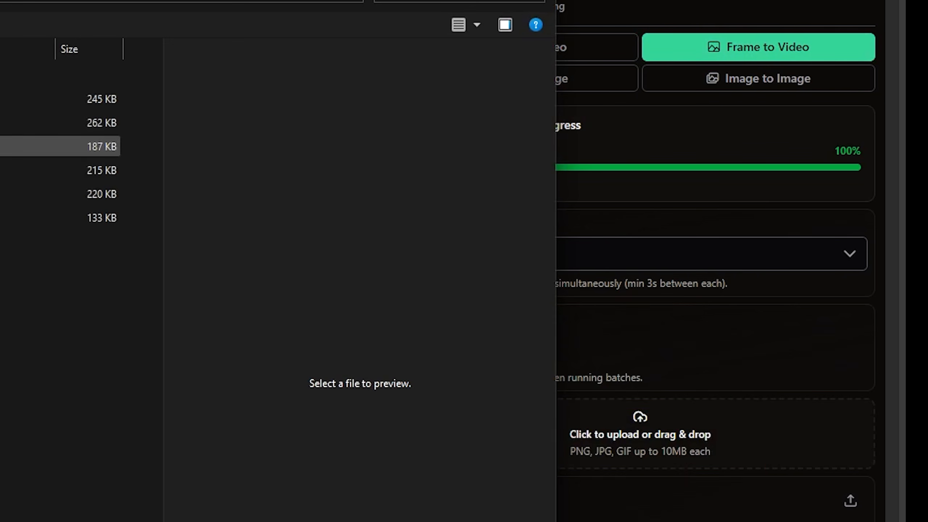
click(58, 123)
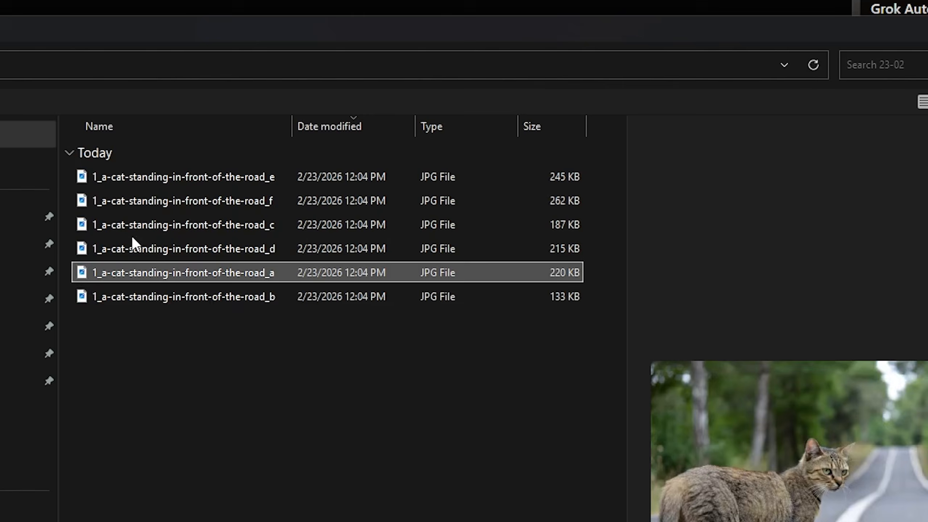
click(132, 237)
click(139, 228)
click(145, 200)
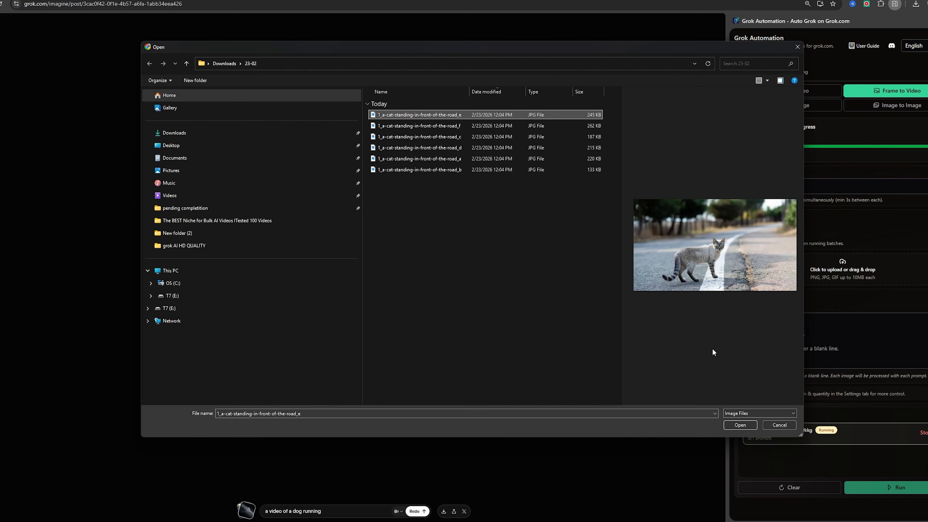
click(741, 425)
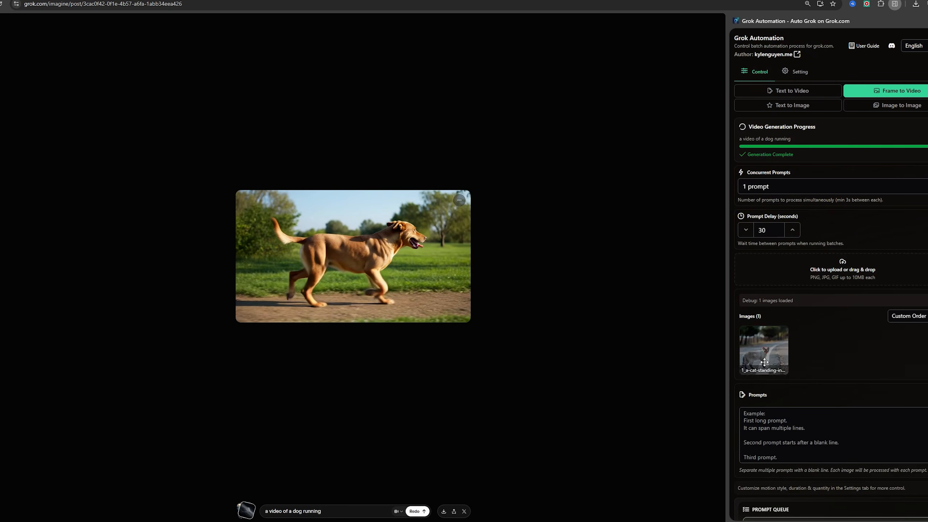
click(787, 431)
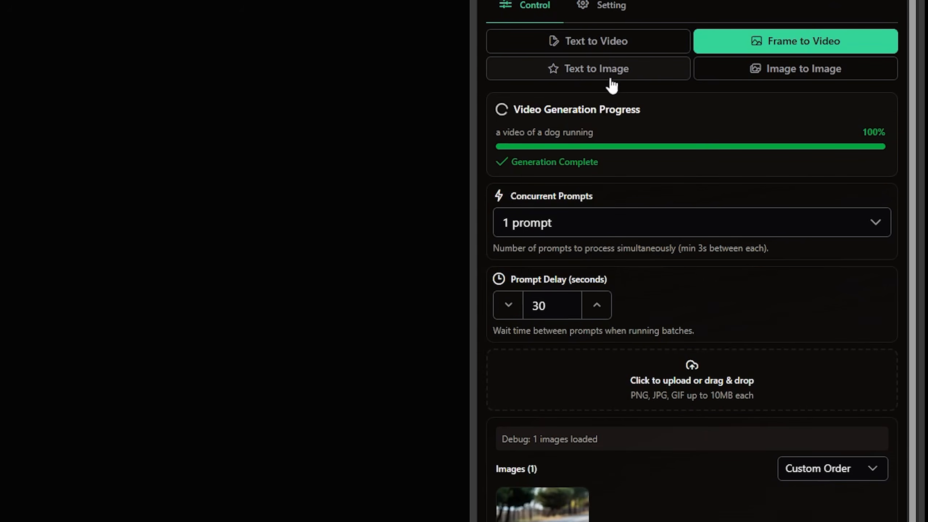
Step: Switch to Text to Image mode and activate its prompt field
click(600, 76)
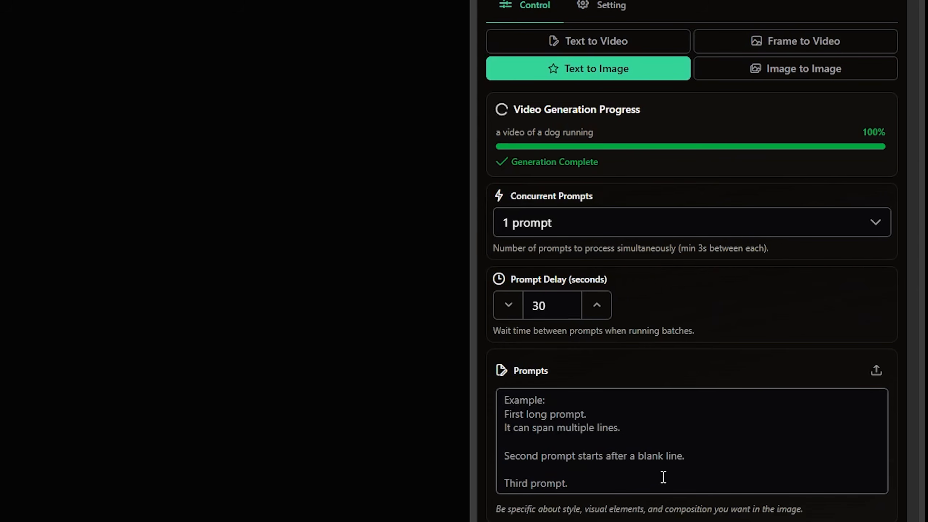
click(553, 430)
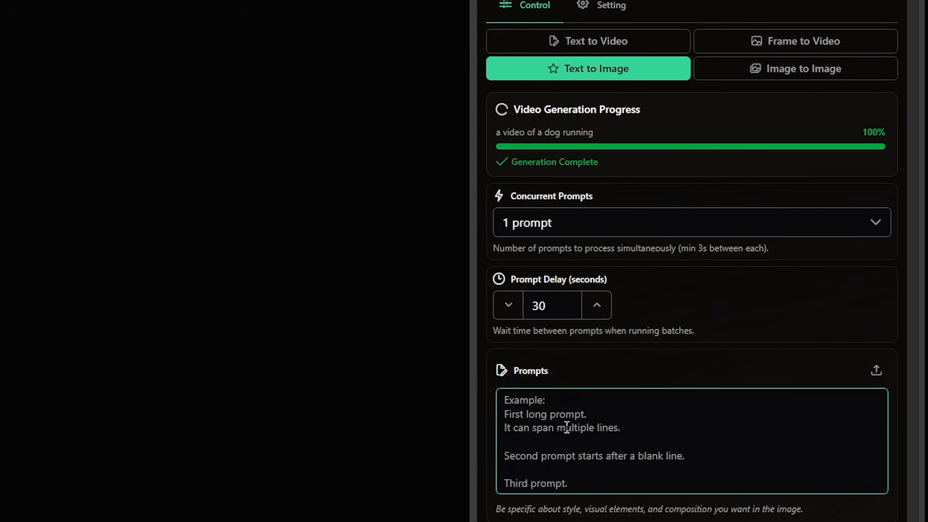
Step: In Image to Image mode, upload the sitting cat image and run the prompt "the cat is in the house"
click(785, 76)
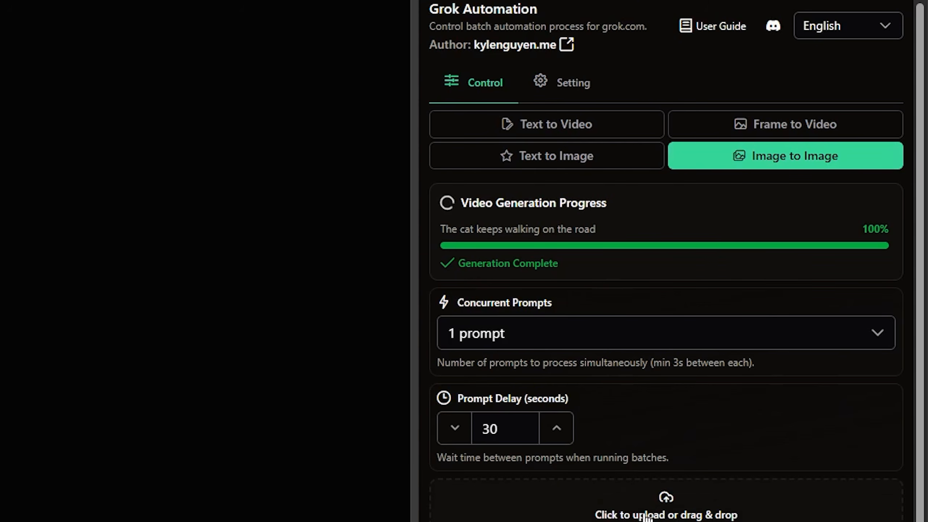
click(646, 516)
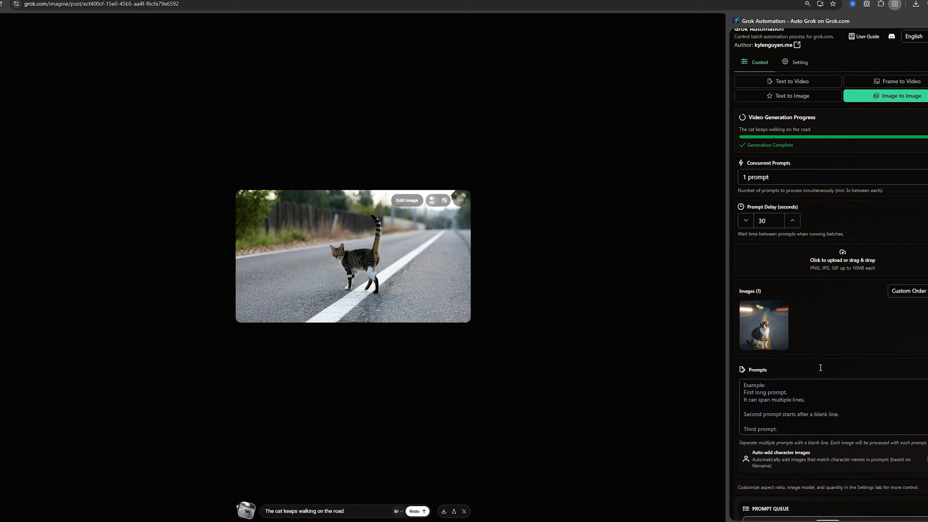
scroll(790, 338, down, 3)
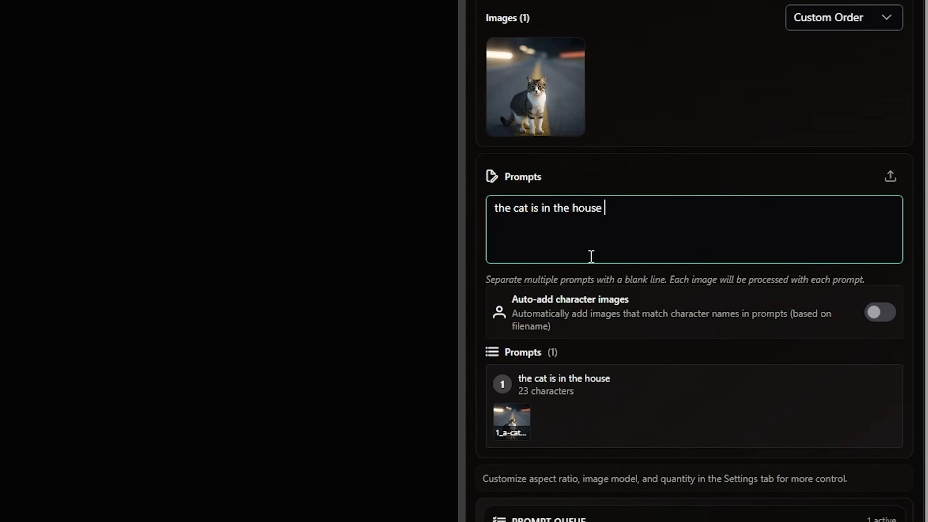
scroll(724, 384, down, 2)
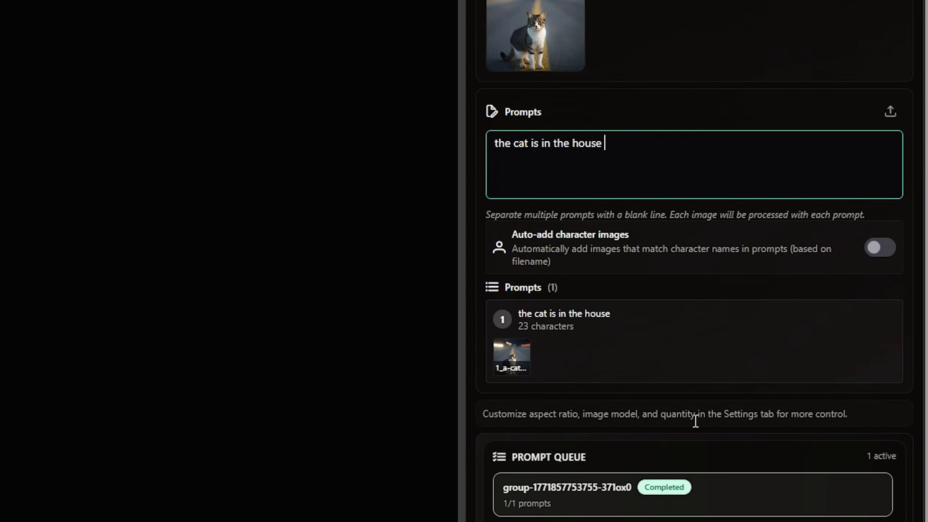
Step: Open the extension's settings and review the choices for default mode, default aspect ratio and video outputs per prompt
scroll(613, 351, up, 5)
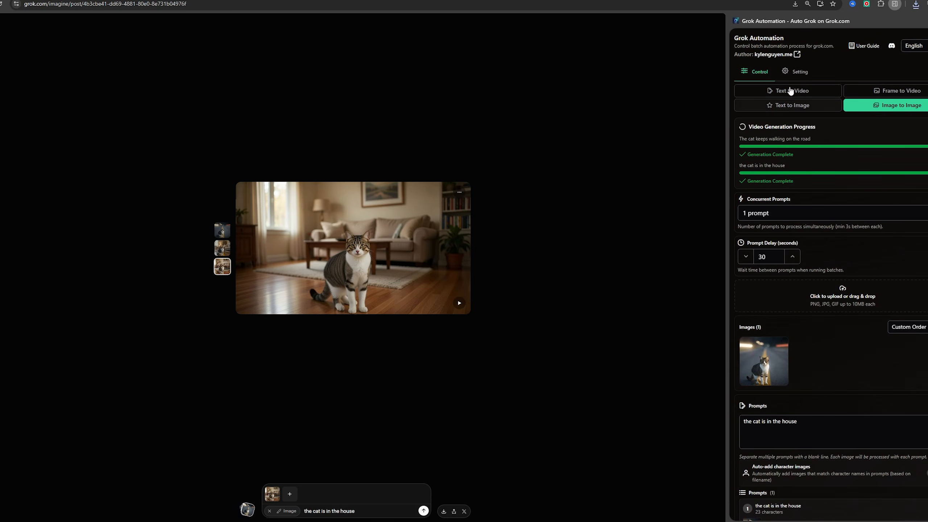
click(801, 72)
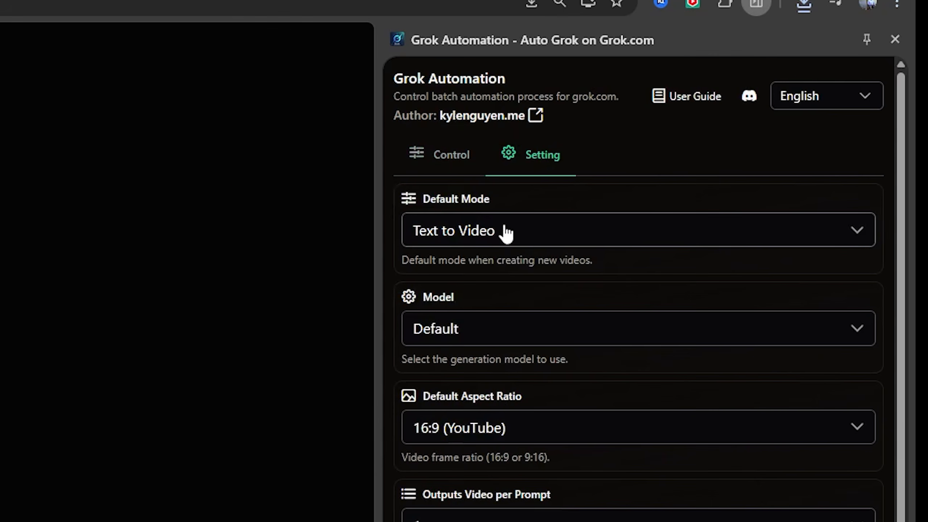
click(561, 242)
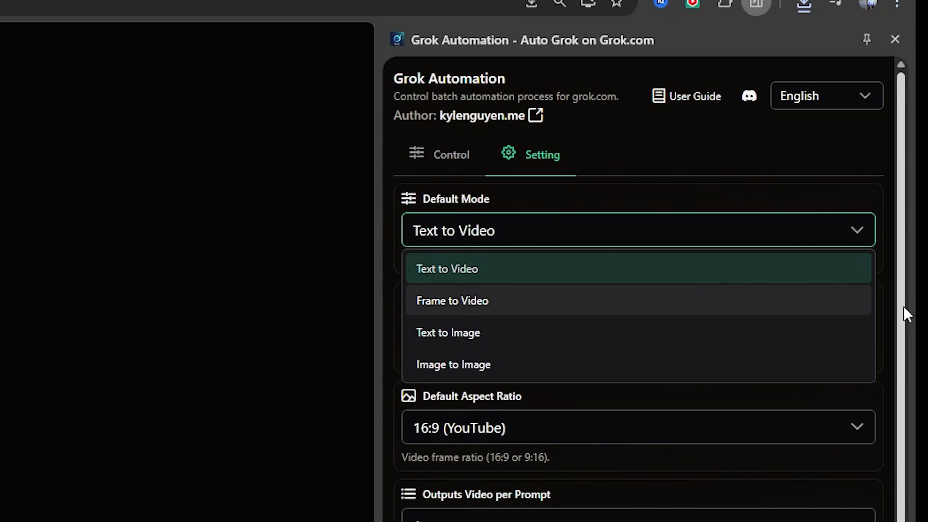
click(892, 303)
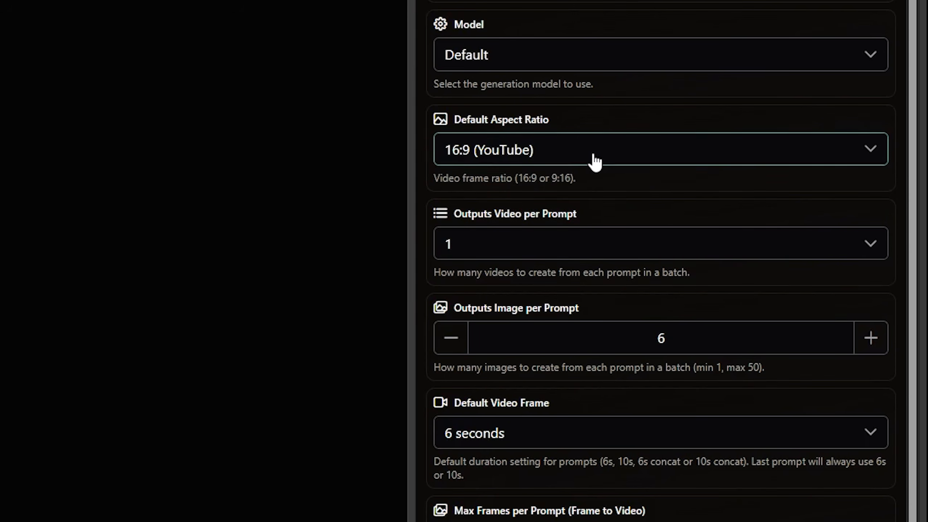
click(595, 161)
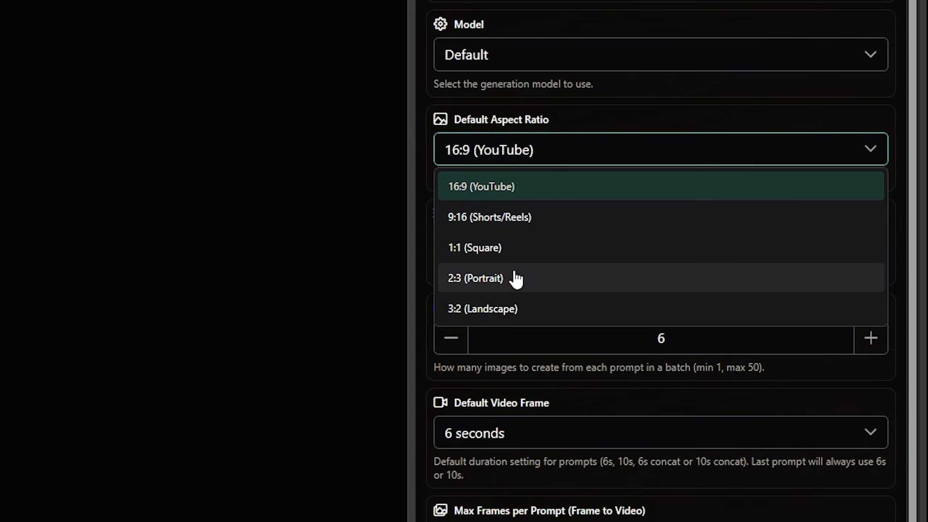
click(913, 128)
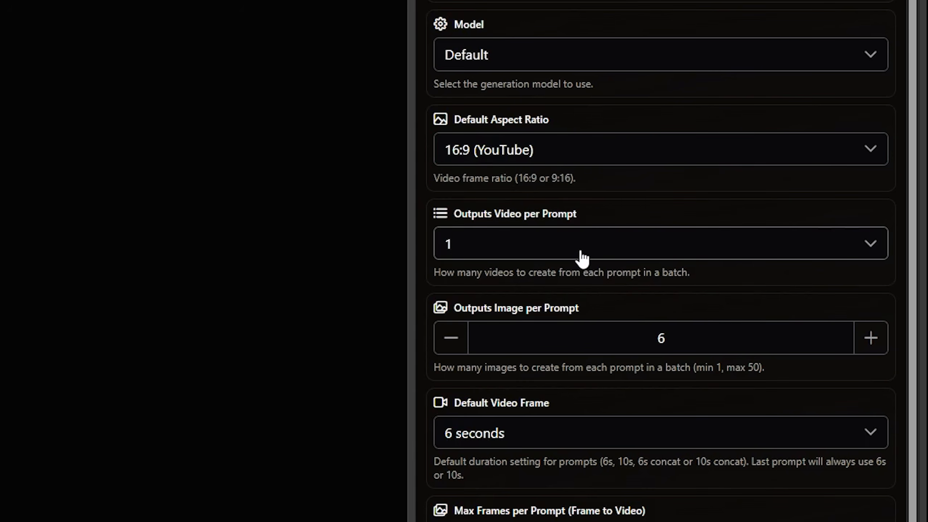
click(582, 253)
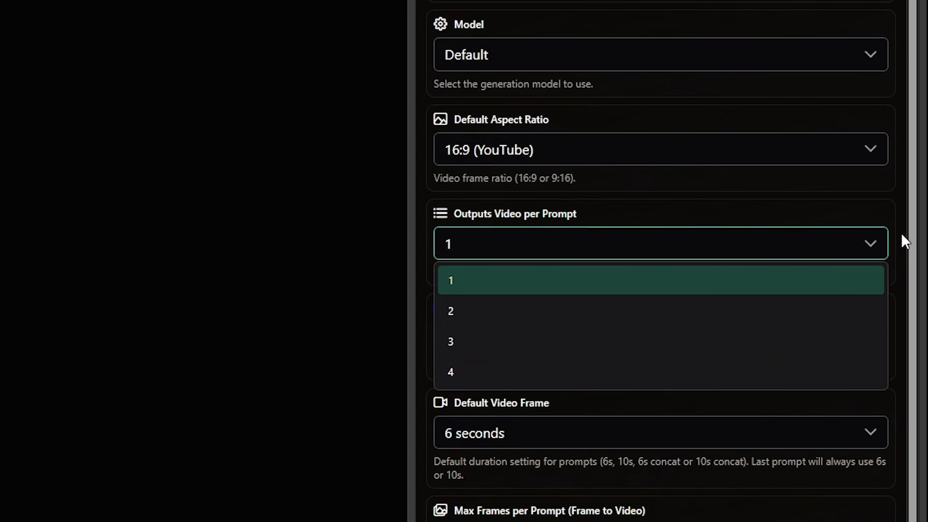
click(895, 201)
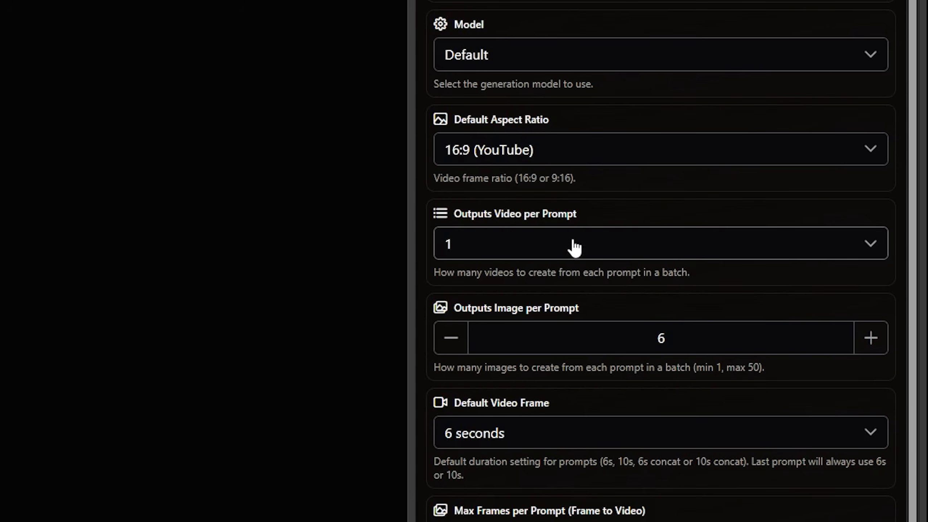
Step: Set the number of image outputs per prompt to 3
scroll(570, 246, down, 5)
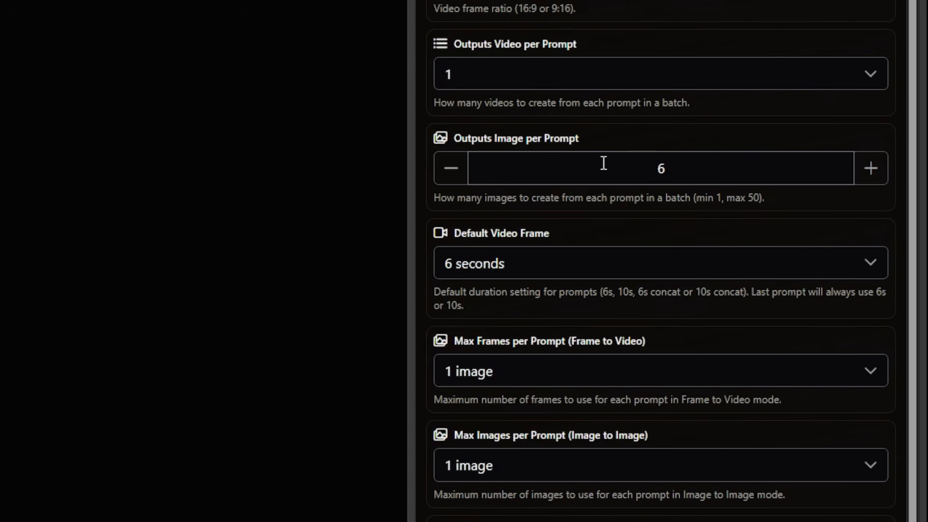
click(457, 175)
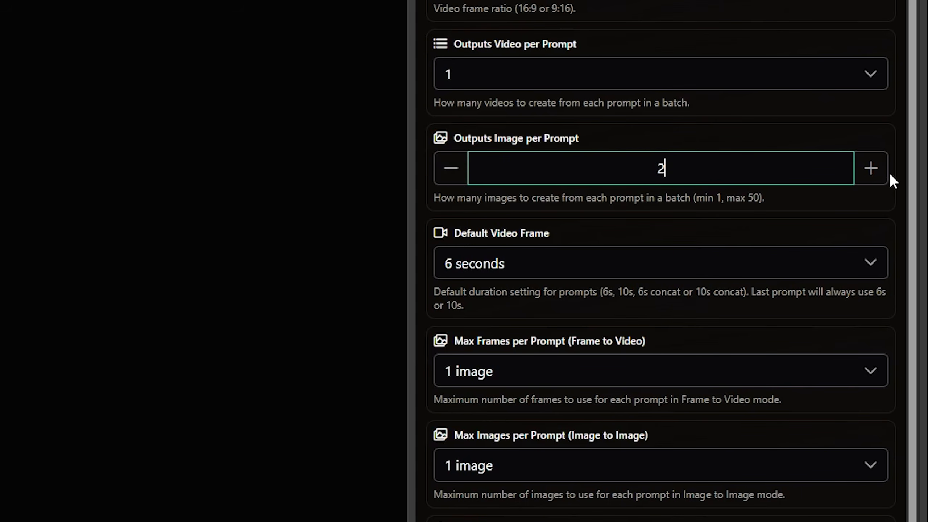
click(871, 169)
Step: Review the duration choices for the default video frame setting
scroll(686, 247, down, 2)
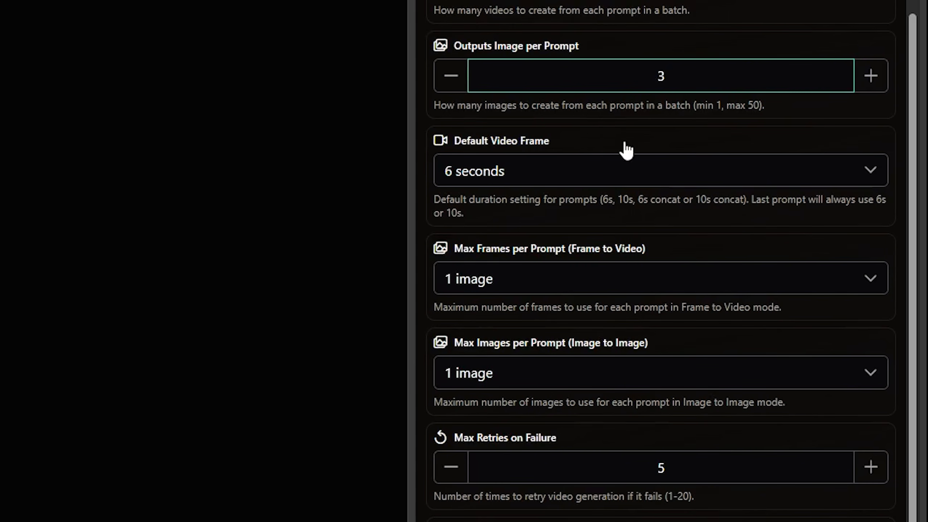
click(610, 165)
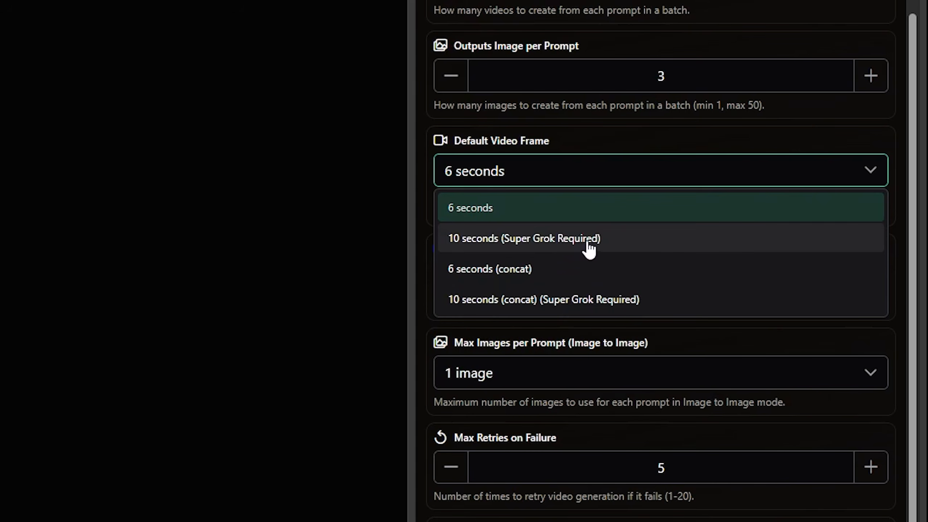
click(712, 139)
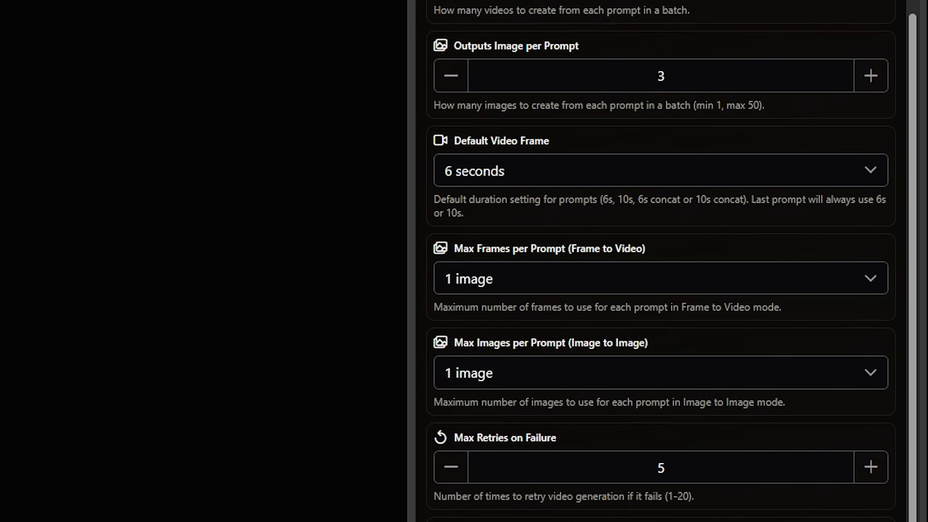
Step: Review the extension's language choices, keep English, and save the settings
scroll(548, 245, down, 5)
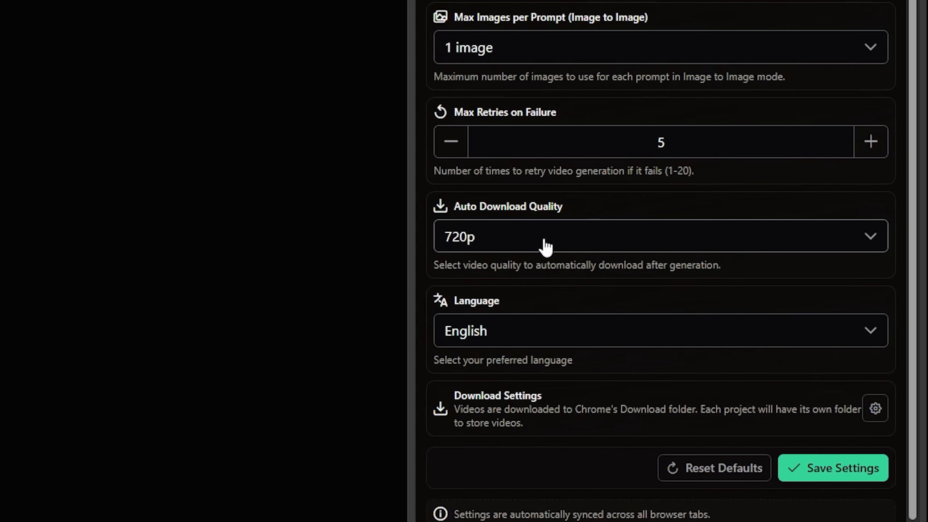
click(643, 335)
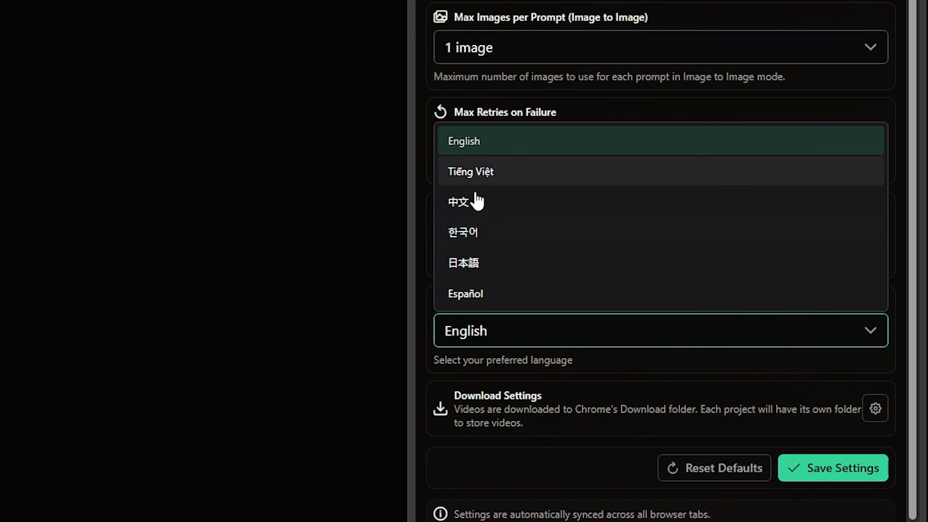
click(827, 101)
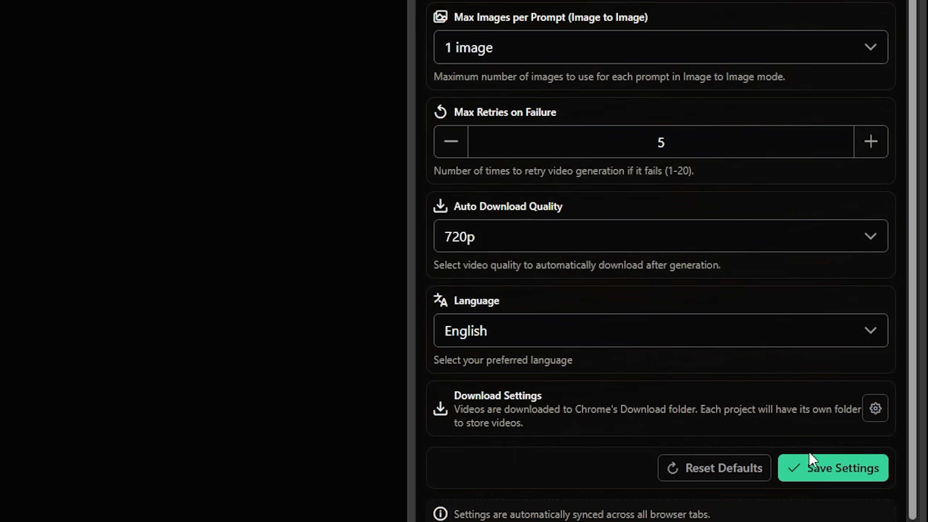
click(828, 469)
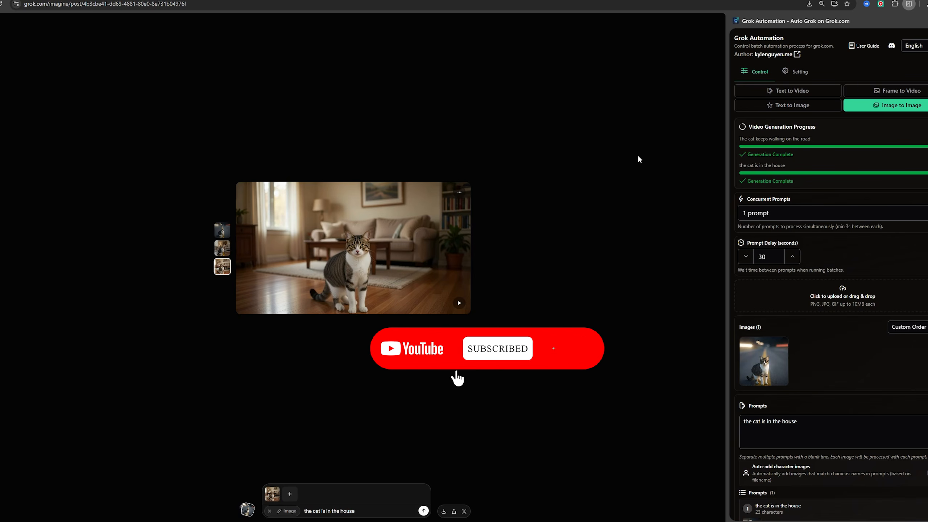
Step: Switch to ChatGPT and request a 5-minute motivational "NEVER GIVE UP" video script with voiceover and a highly detailed video prompt for every 6 seconds
click(517, 0)
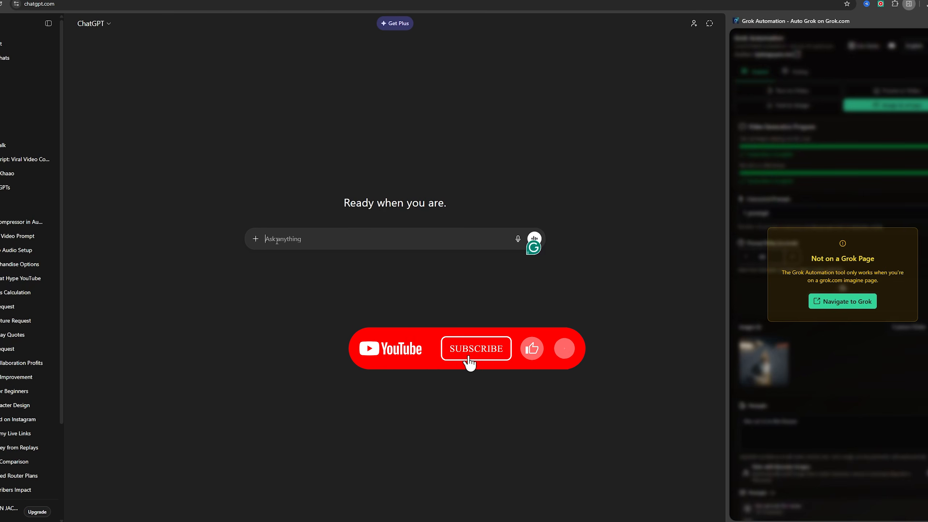
right_click(277, 242)
click(291, 333)
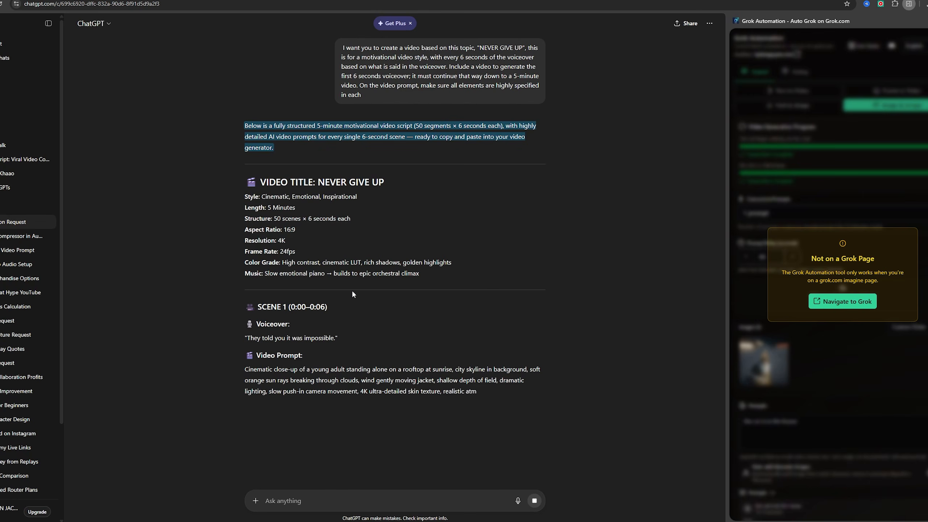
scroll(352, 292, down, 1)
scroll(353, 293, down, 1)
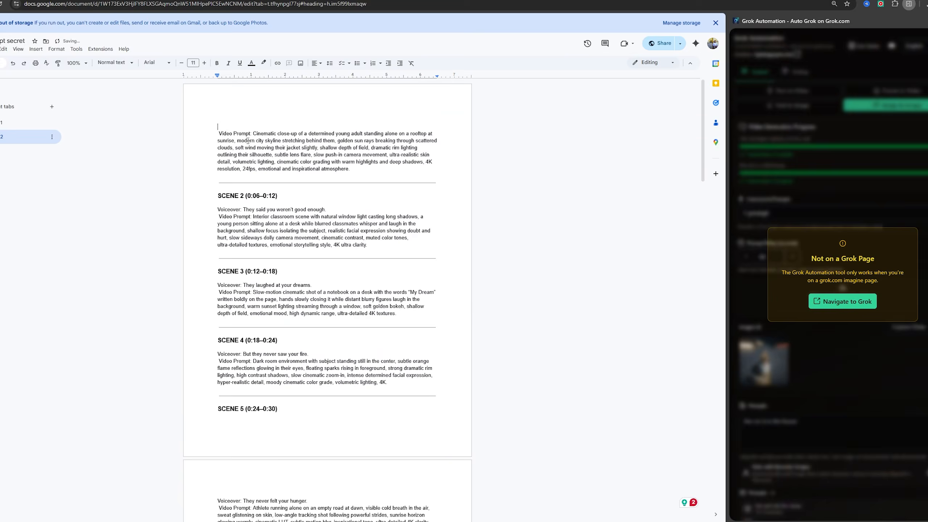
Step: In the Google Docs script, delete the "Video Prompt:" label from the first scene and the SCENE 2 heading
drag(280, 72, 327, 73)
key(BackSpace)
drag(366, 165, 273, 157)
key(BackSpace)
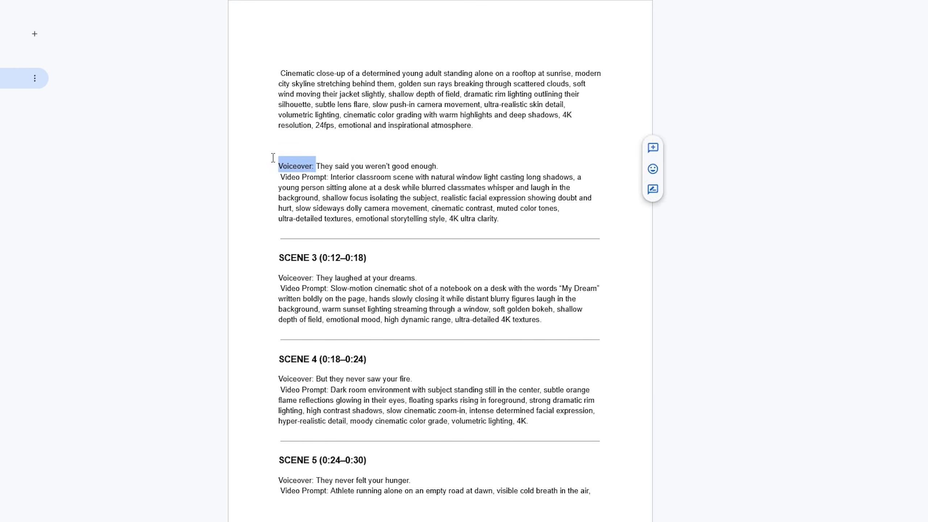
Step: Delete the second scene's voiceover line so that only its video prompt follows the first one
key(BackSpace)
key(BackSpace)
key(Return)
drag(372, 252, 245, 244)
drag(274, 146, 427, 166)
key(BackSpace)
Step: Delete the SCENE 3 heading and the voiceover line "They laughed at your dreams."
drag(389, 229, 276, 206)
key(BackSpace)
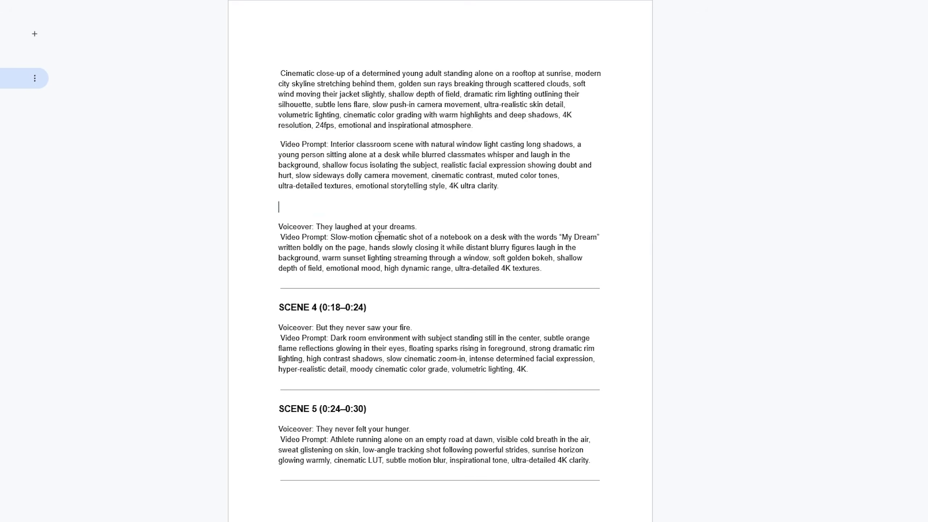
drag(419, 227, 232, 222)
key(BackSpace)
Step: Add a blank line before the interior classroom prompt and remove its "Video Prompt" label
click(279, 144)
key(Return)
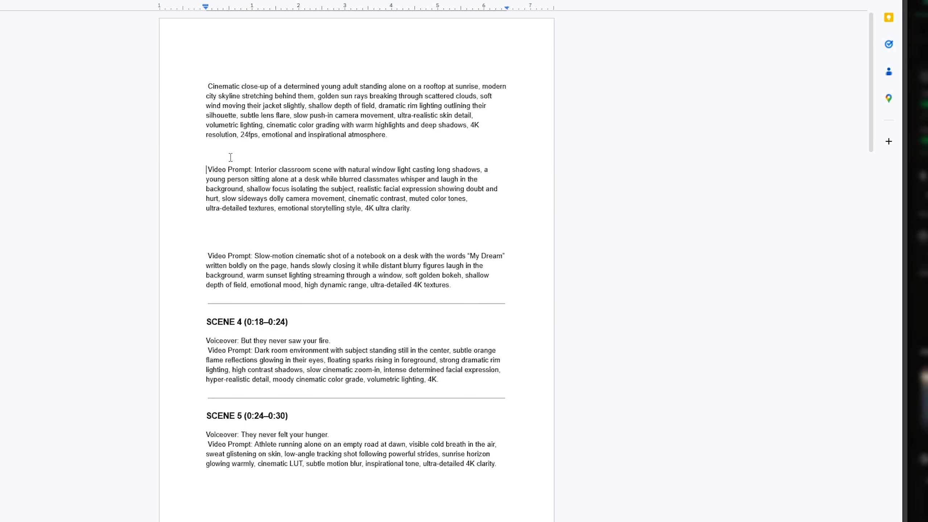
drag(327, 163, 238, 163)
key(BackSpace)
Step: Delete the SCENE 4 heading from the script document
scroll(248, 245, down, 2)
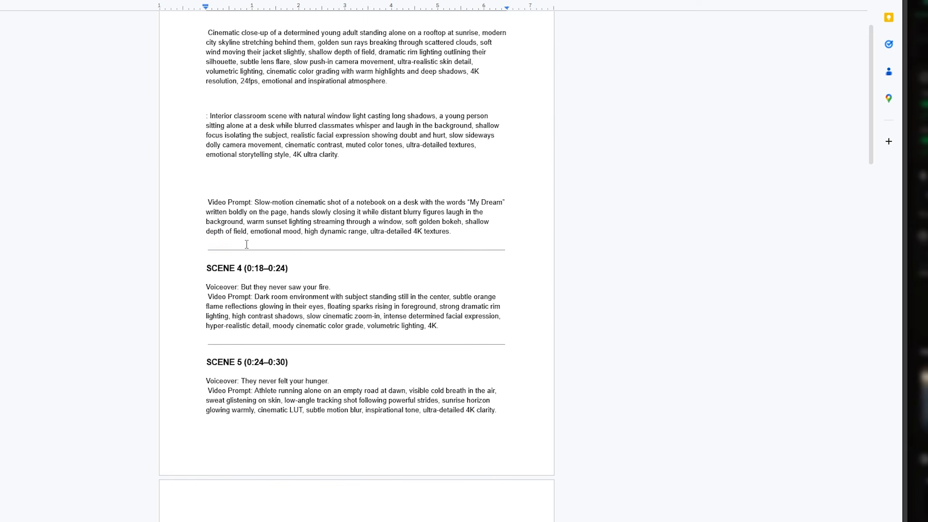
drag(288, 268, 170, 257)
key(BackSpace)
Step: Copy the whole prompt document and paste it into the prompts field of Grok Automation's Text to Video mode
key(ctrl+a)
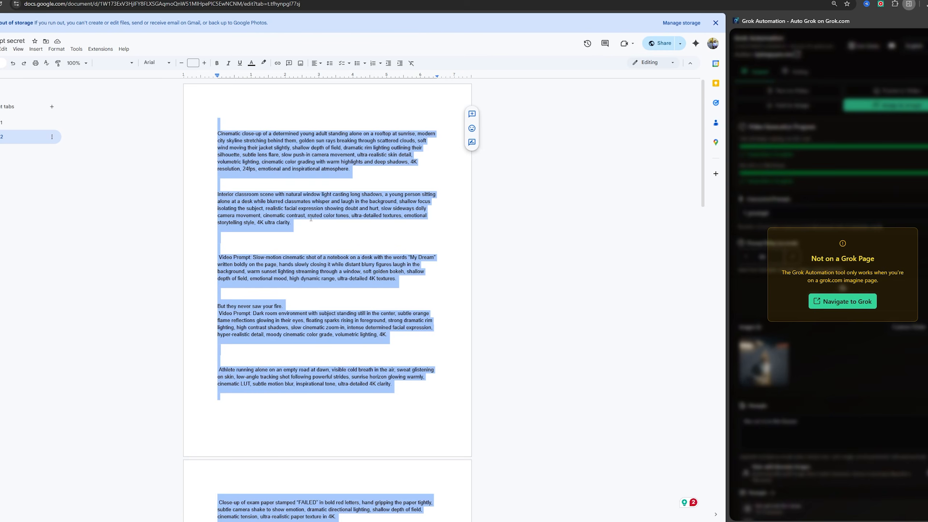
right_click(307, 194)
click(310, 214)
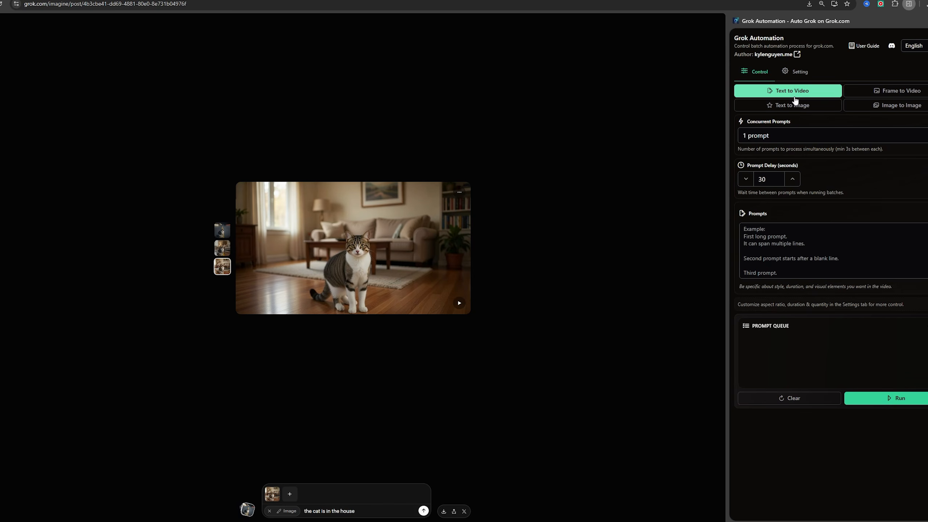
click(767, 240)
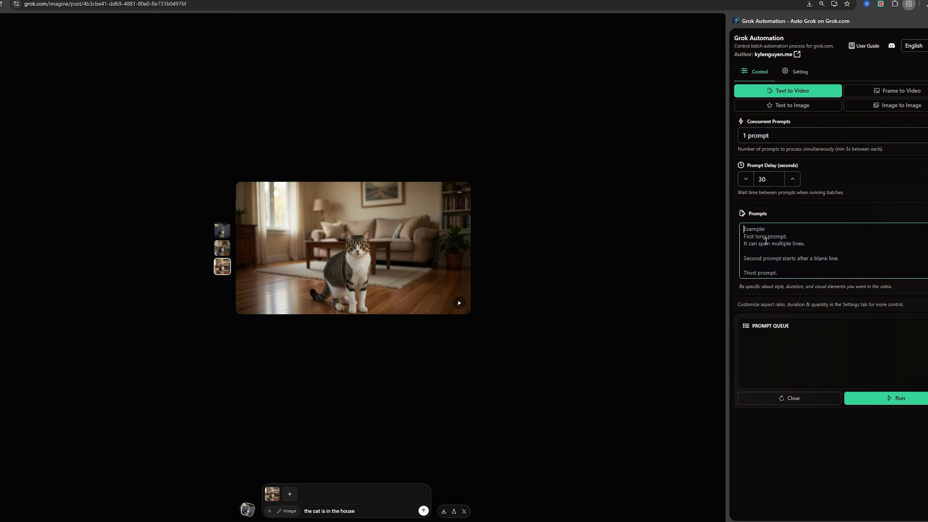
right_click(766, 240)
click(781, 319)
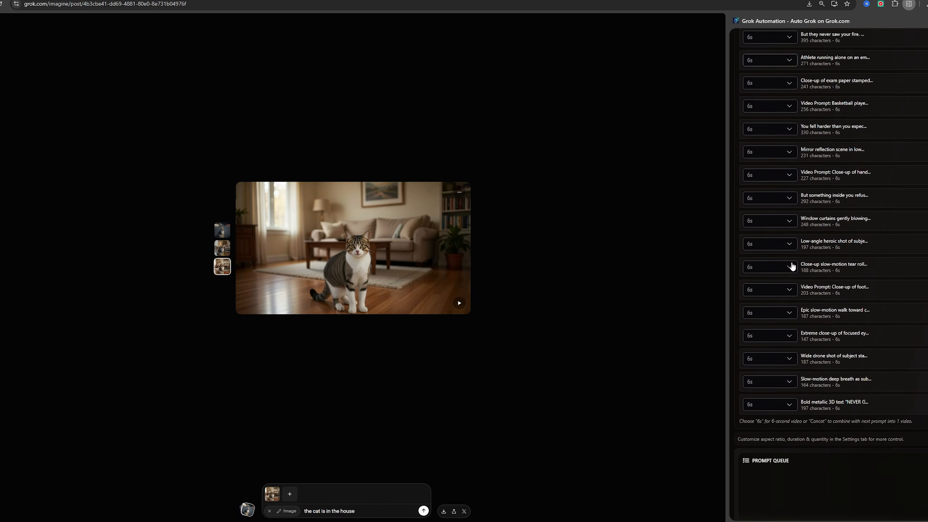
Step: Check the 6s duration set for each pasted prompt and run the Text to Video batch
scroll(831, 335, up, 3)
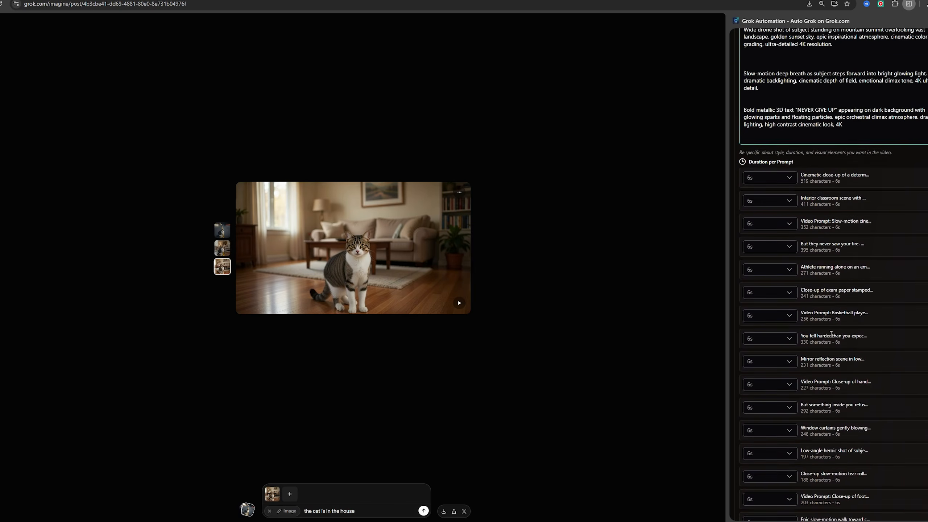
scroll(818, 242, down, 6)
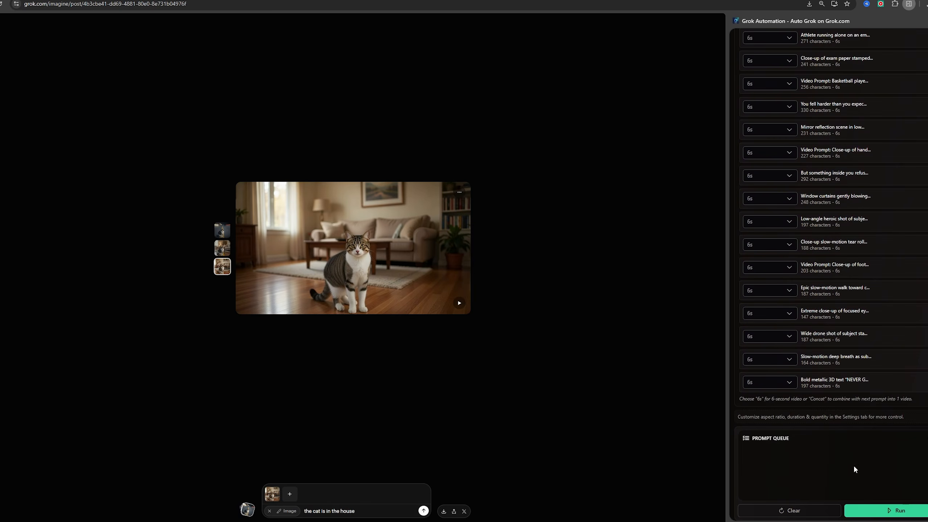
click(893, 512)
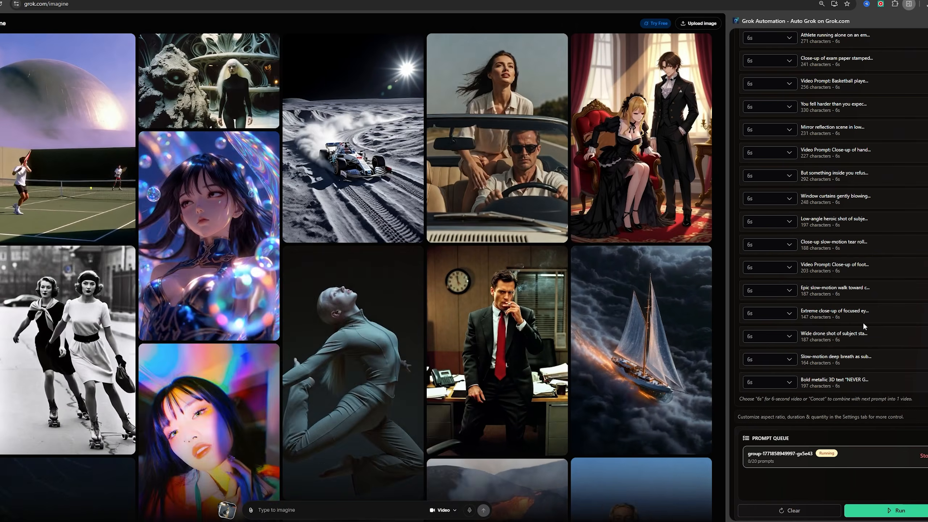
scroll(883, 329, up, 5)
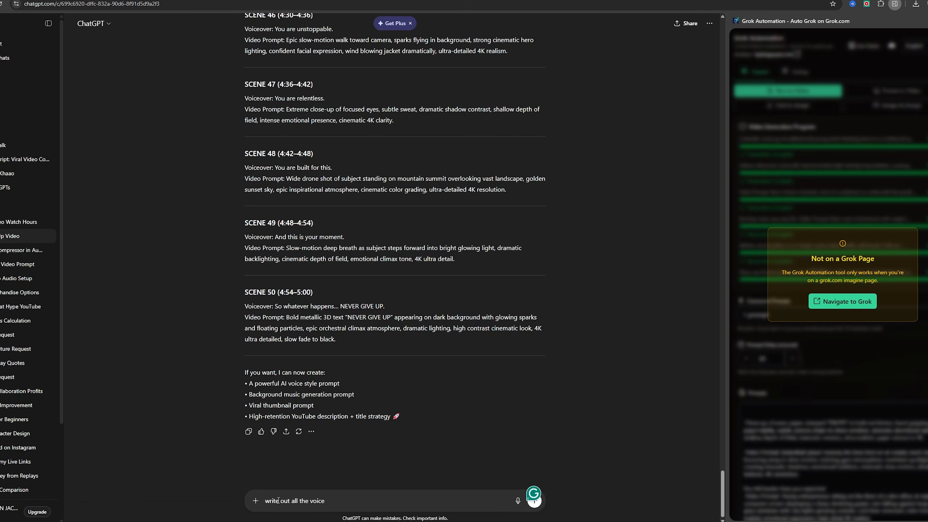
Step: Ask ChatGPT to write out all the voiceover, and paste the resulting script into ElevenLabs Text to Speech
text(t)
key(Return)
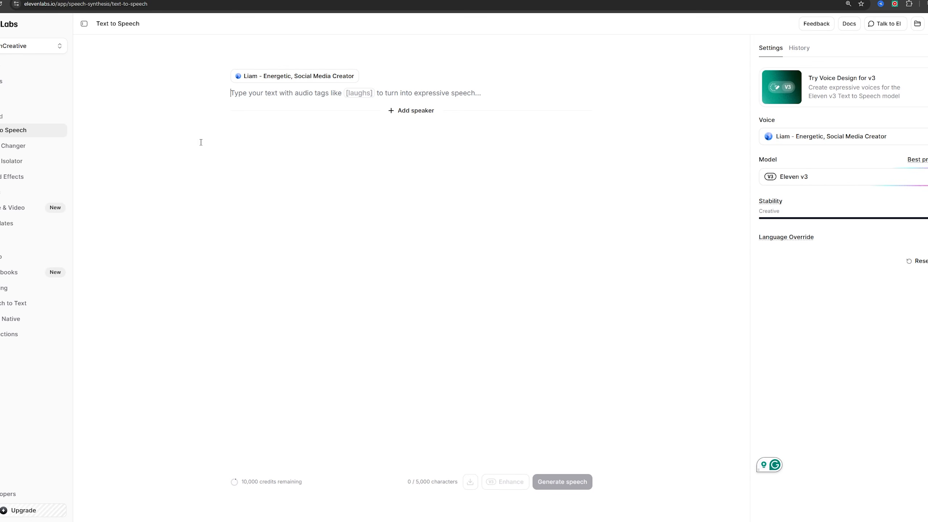
right_click(185, 129)
click(207, 219)
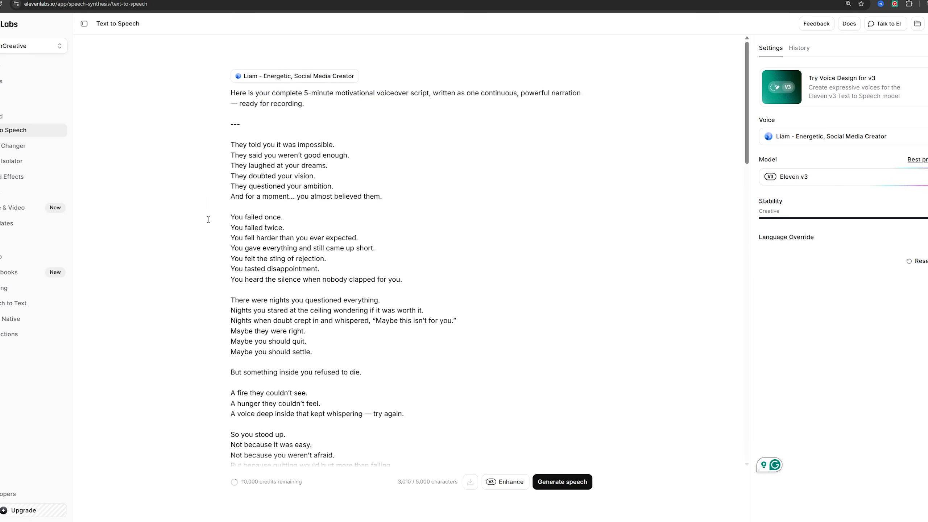
scroll(397, 279, down, 20)
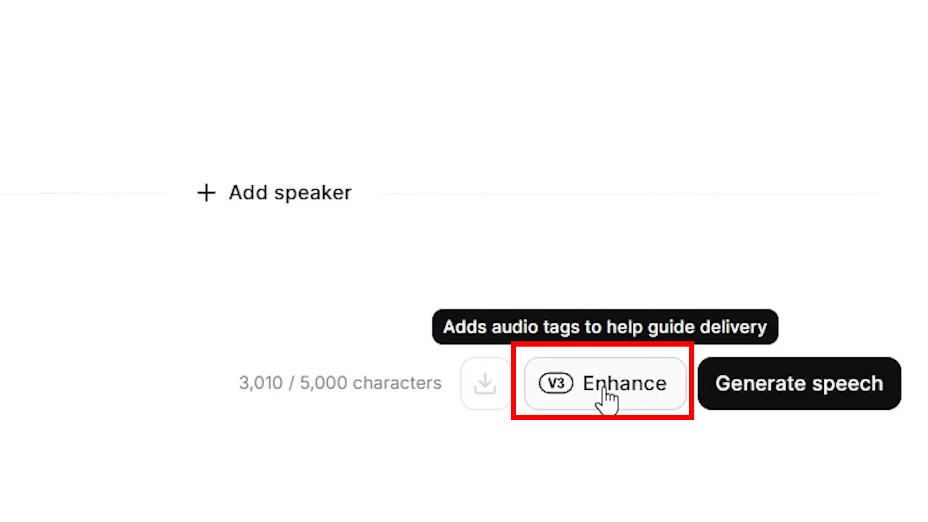
Step: Enhance the voiceover script with audio tags and open the voice selection
click(608, 397)
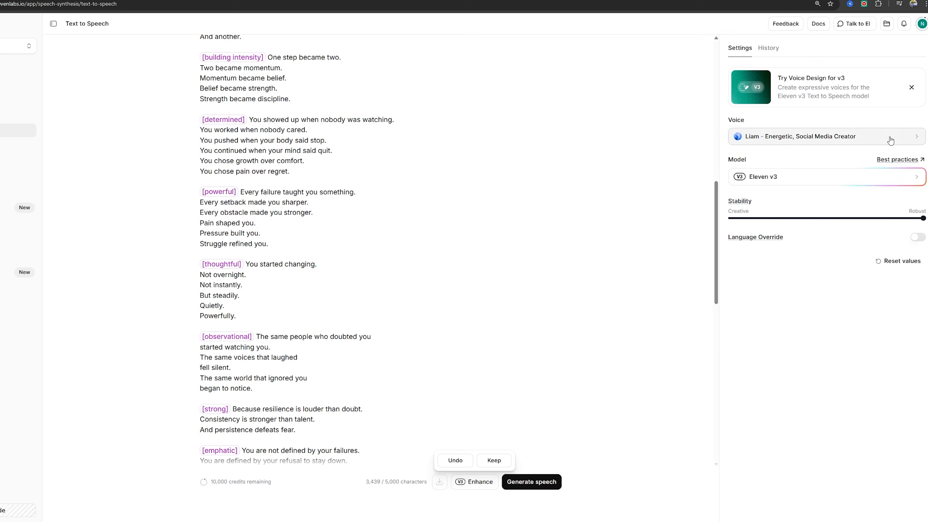
click(890, 141)
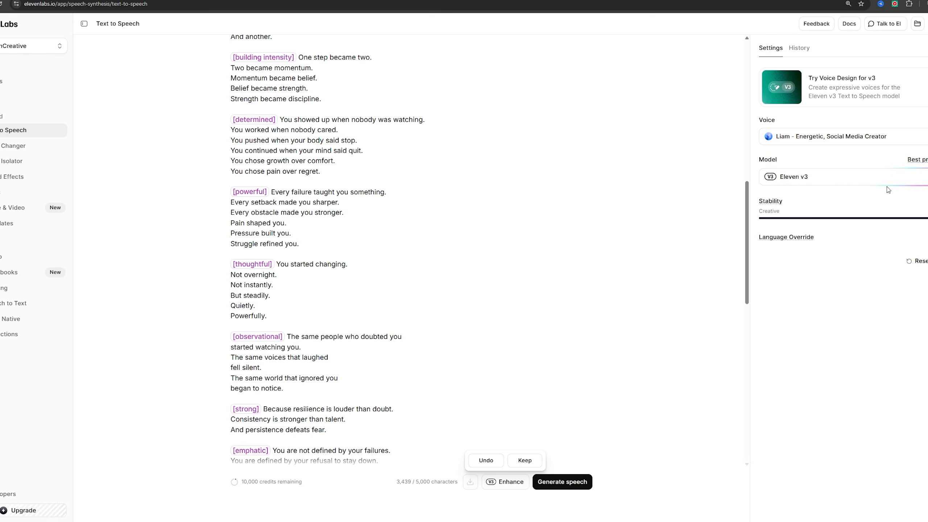
Step: Generate speech from the enhanced script and download Generation 1
scroll(411, 351, down, 3)
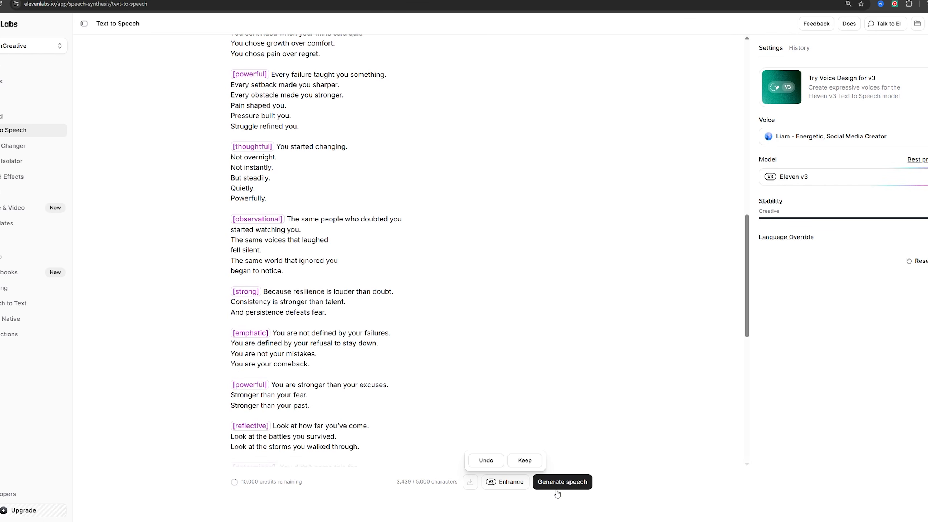
click(564, 482)
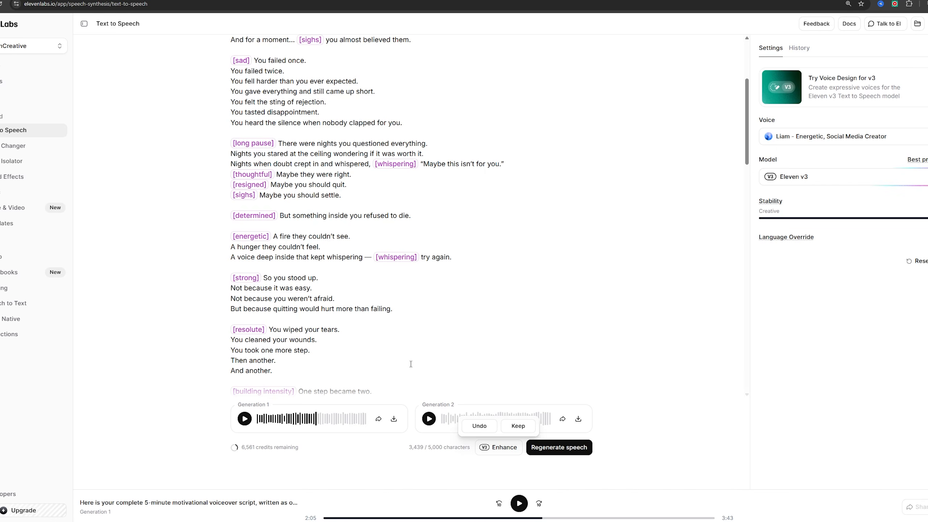
click(394, 420)
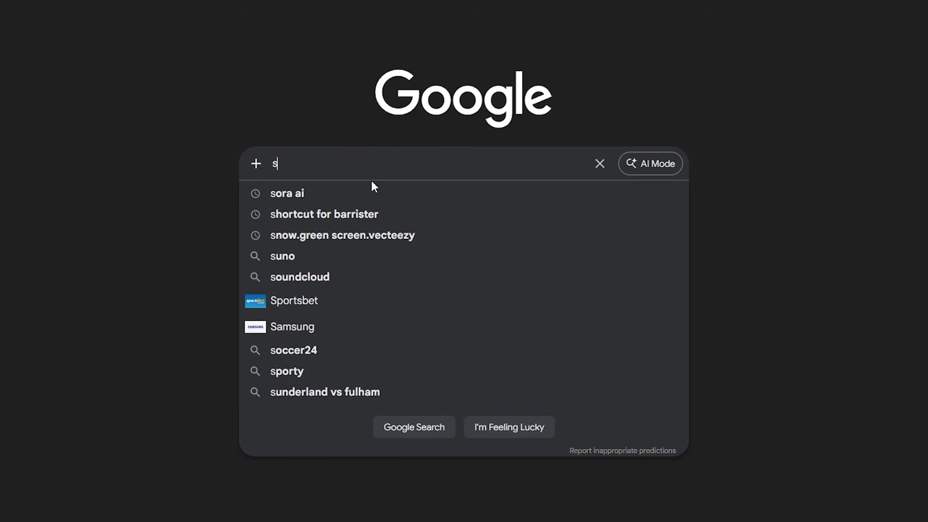
Step: Search Google for "audacity" and download Audacity 3.7.7 from its official website
key(BackSpace)
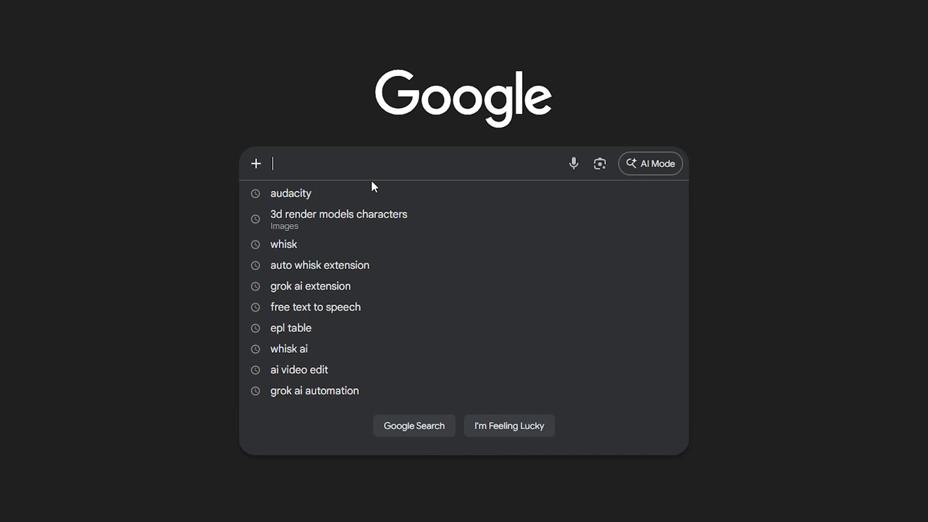
text(audaci)
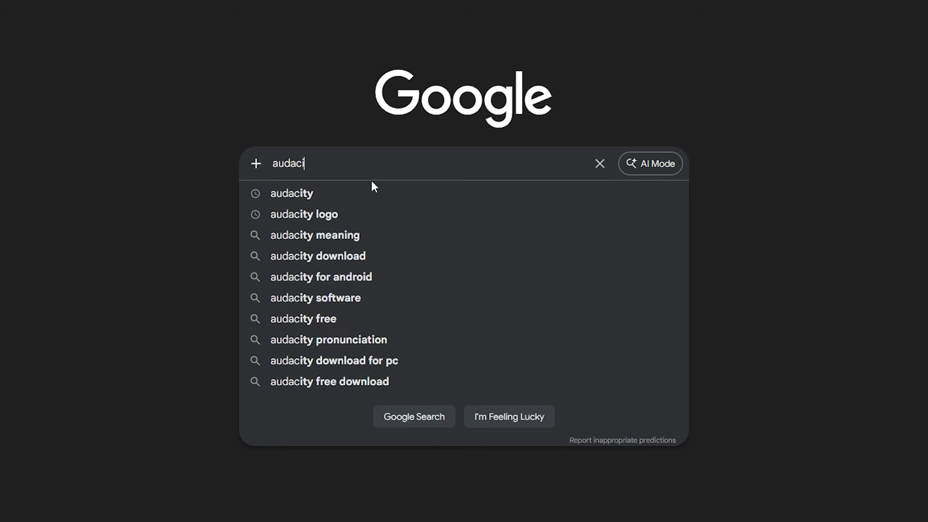
text(ty)
key(Return)
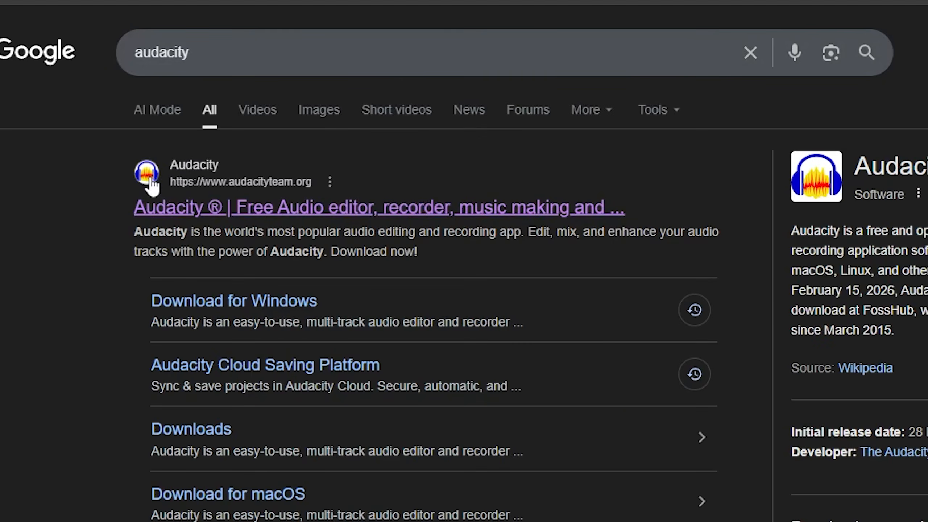
click(153, 187)
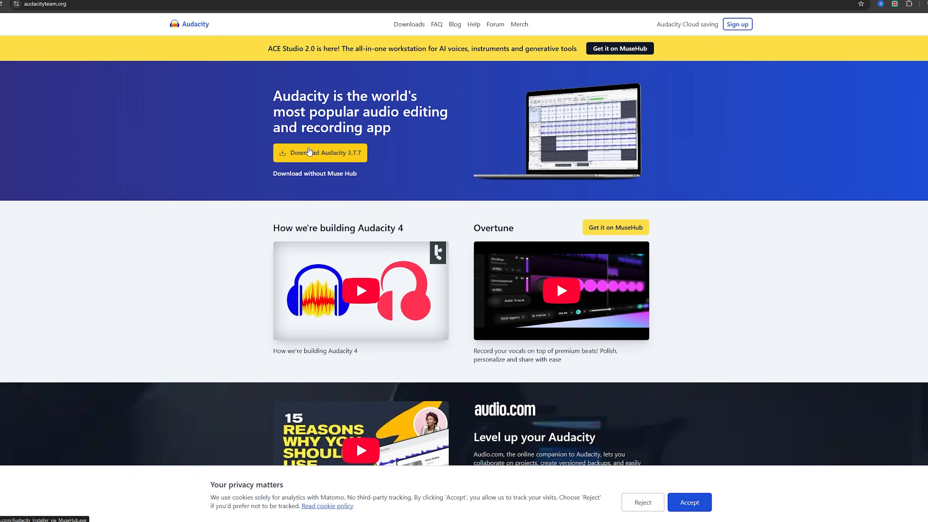
click(309, 151)
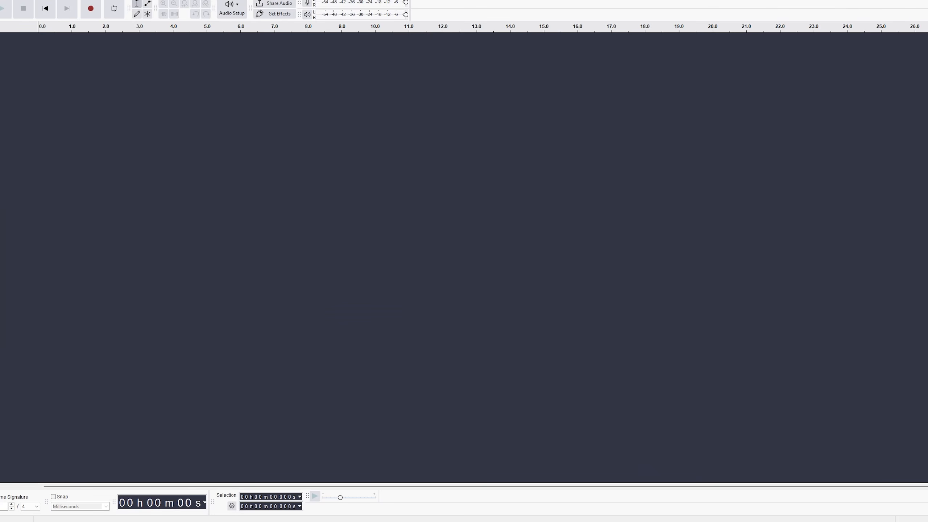
Step: Bring the downloaded ElevenLabs voiceover from the Downloads folder into Audacity and open the track's realtime effects
mouse_move(344, 521)
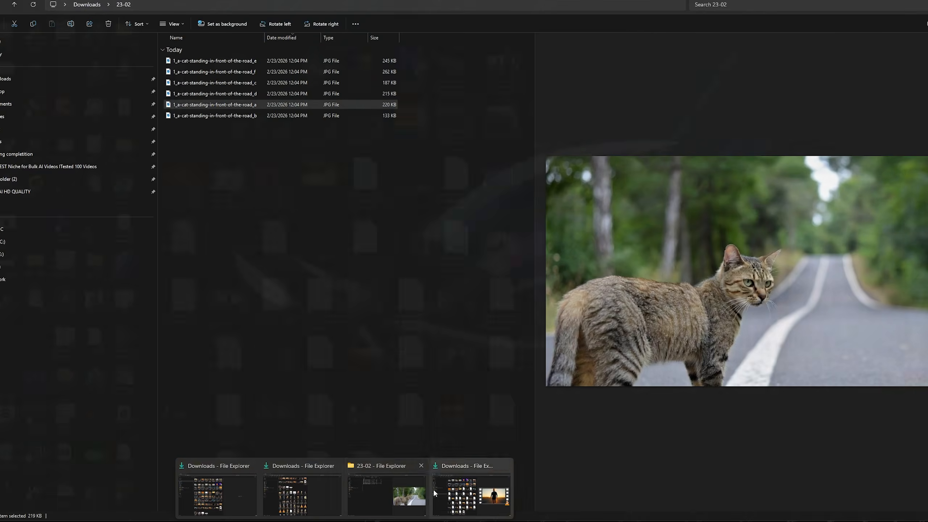
click(436, 493)
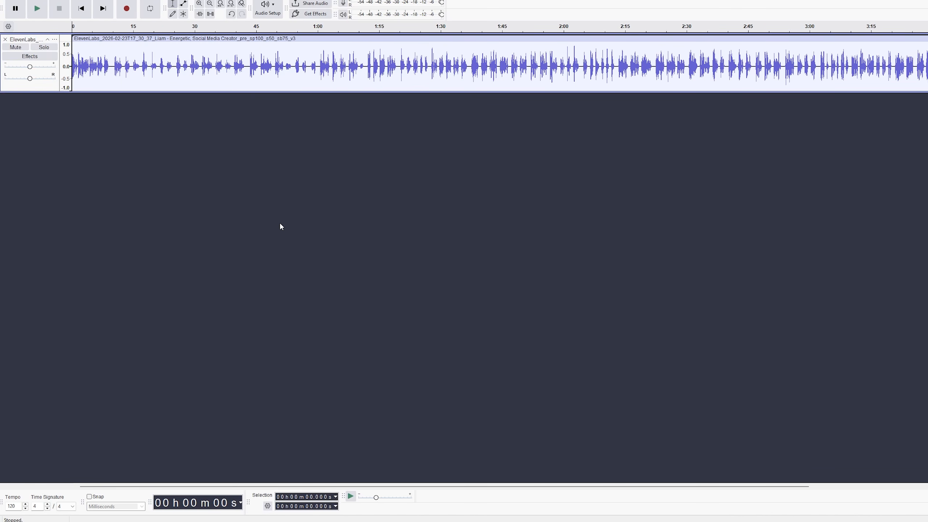
click(31, 57)
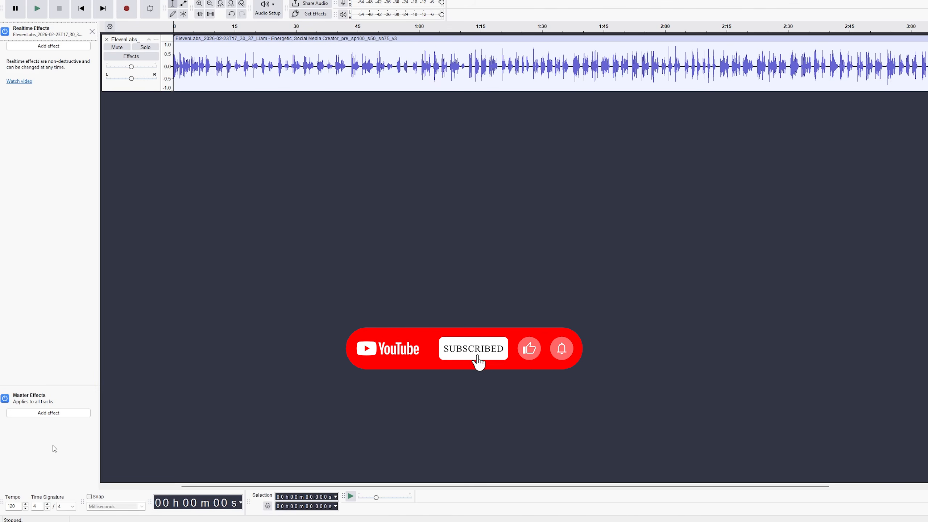
Step: Add a Bass and Treble master effect with bass at 12 dB and treble at 10 dB, and fine-tune the levels during playback
click(53, 415)
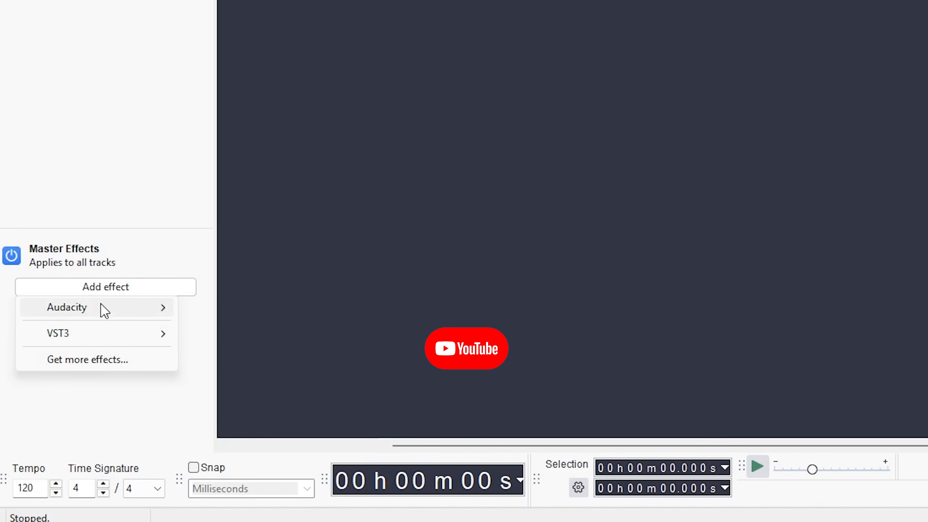
mouse_move(100, 309)
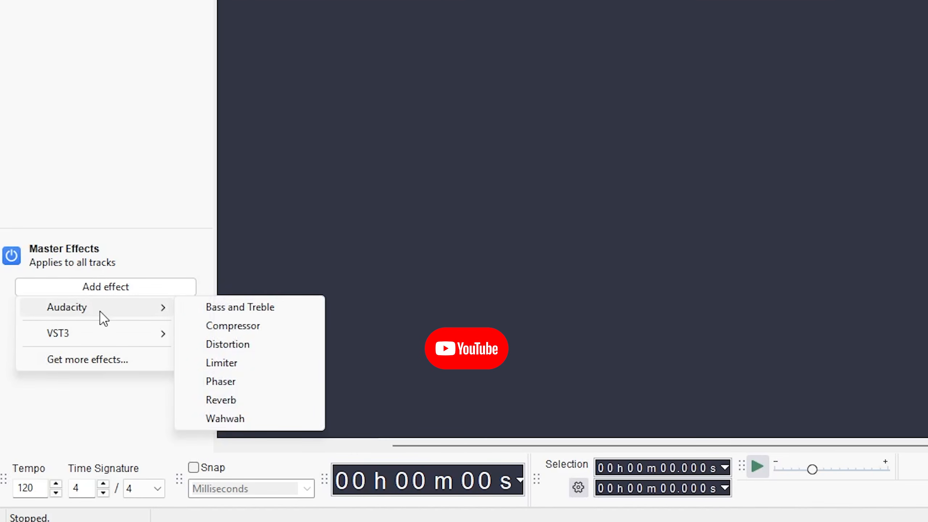
click(269, 309)
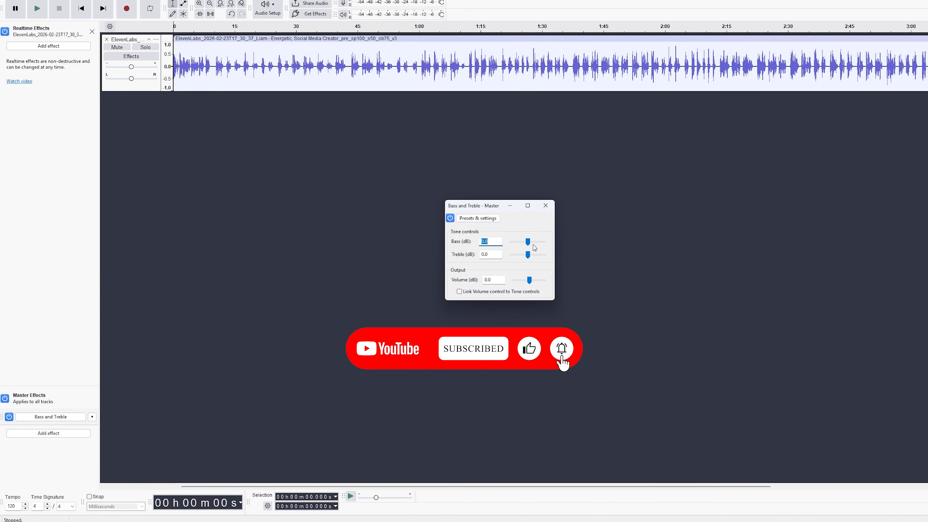
text(12)
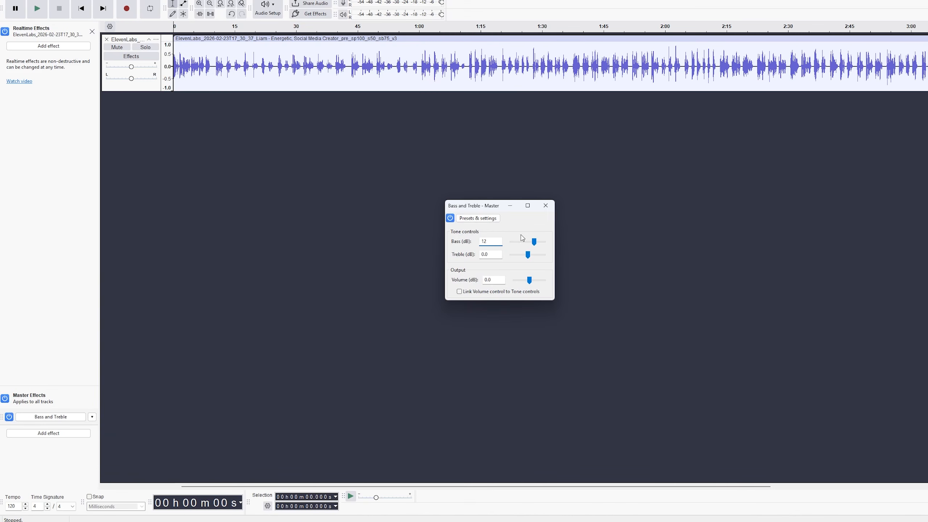
double_click(495, 258)
text(10)
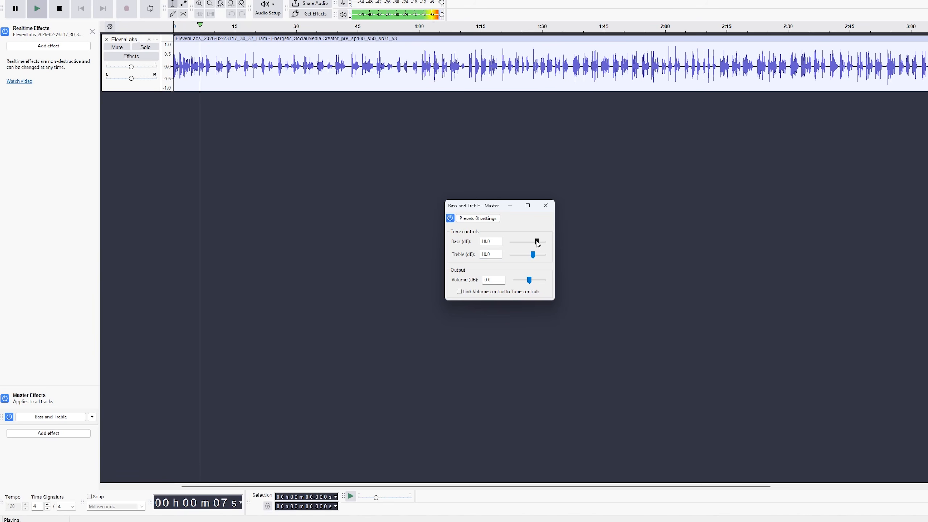
drag(533, 259, 528, 256)
key(space)
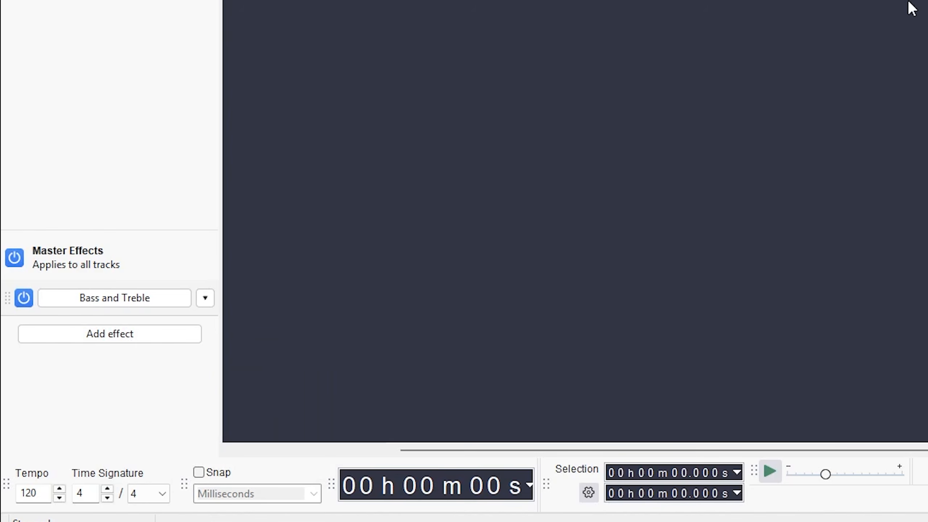
Step: Add a Compressor master effect using the Fat Vocals factory preset and preview the voiceover
click(126, 339)
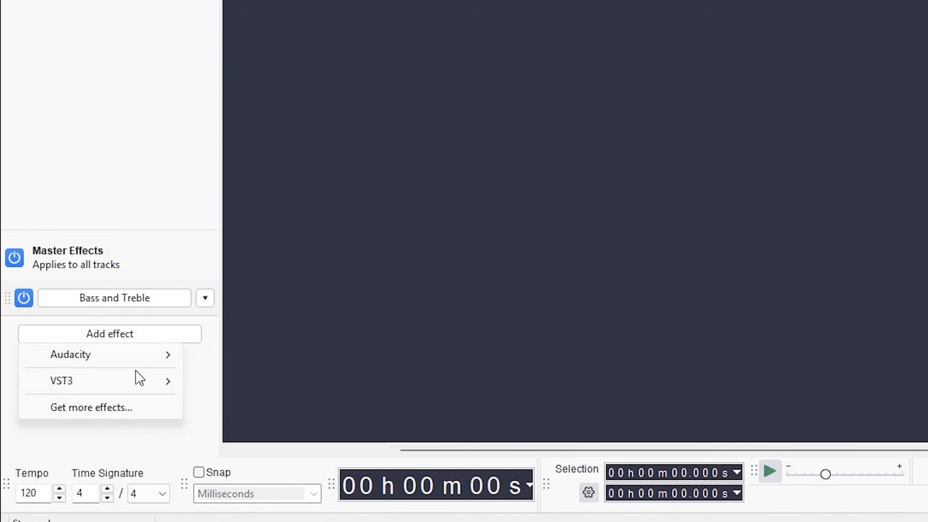
mouse_move(180, 365)
click(256, 372)
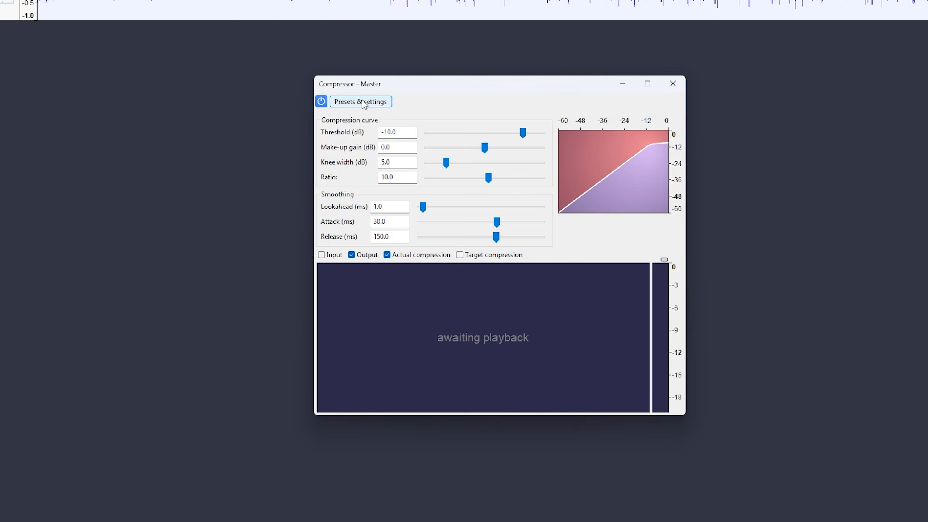
click(403, 147)
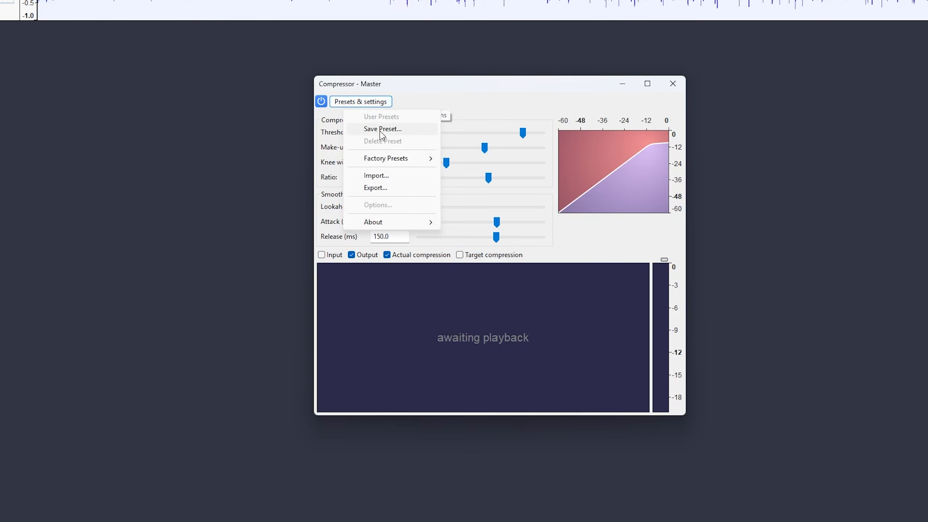
mouse_move(423, 165)
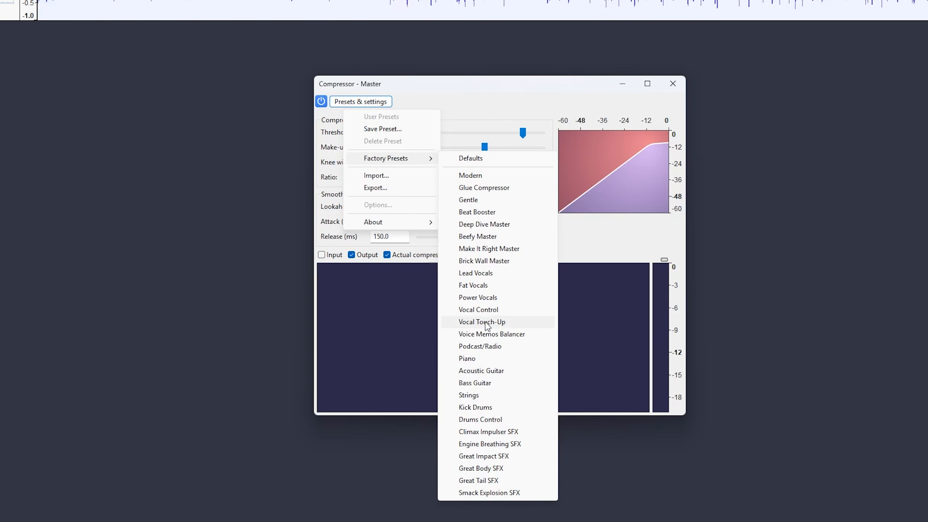
click(473, 285)
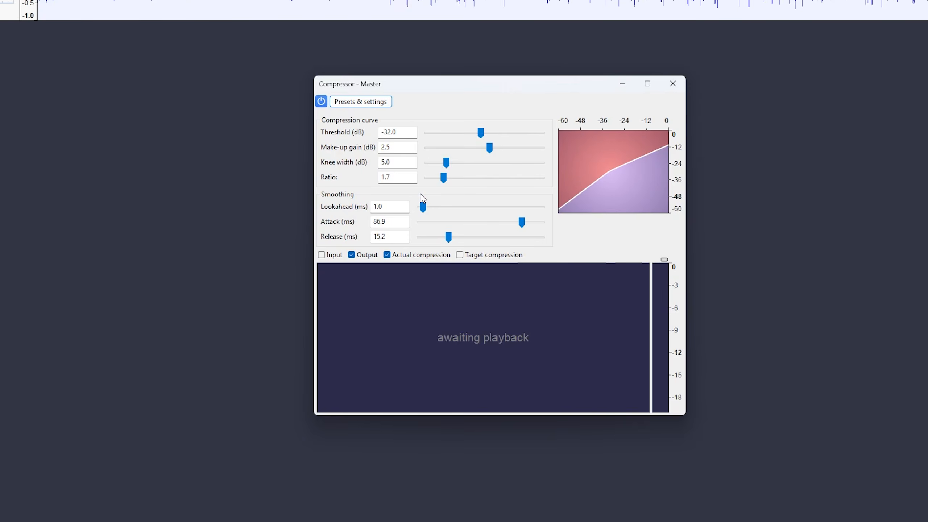
key(space)
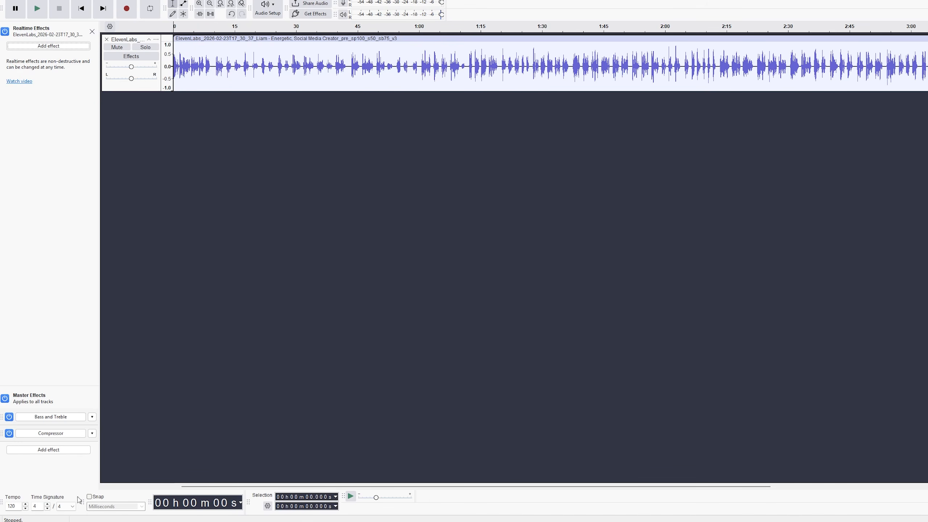
Step: Add a Limiter master effect and apply the VO Limiter factory preset
click(44, 449)
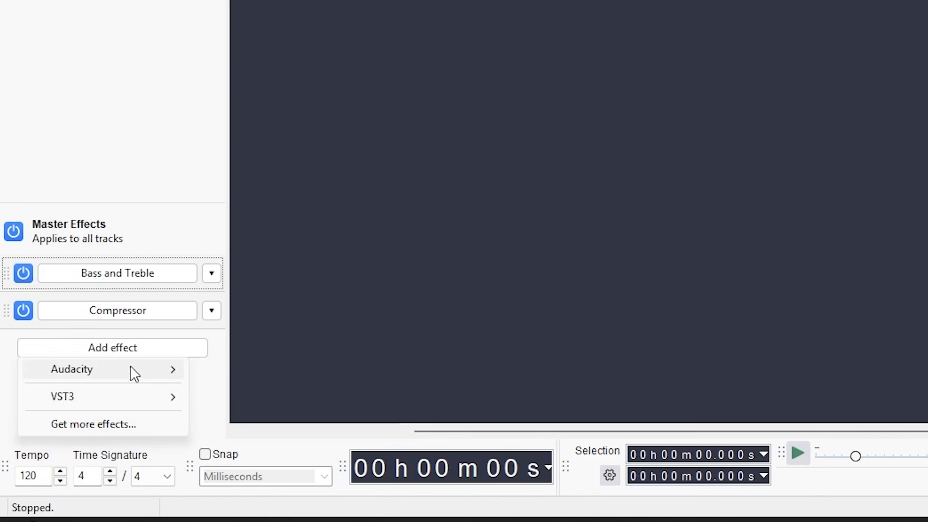
mouse_move(58, 457)
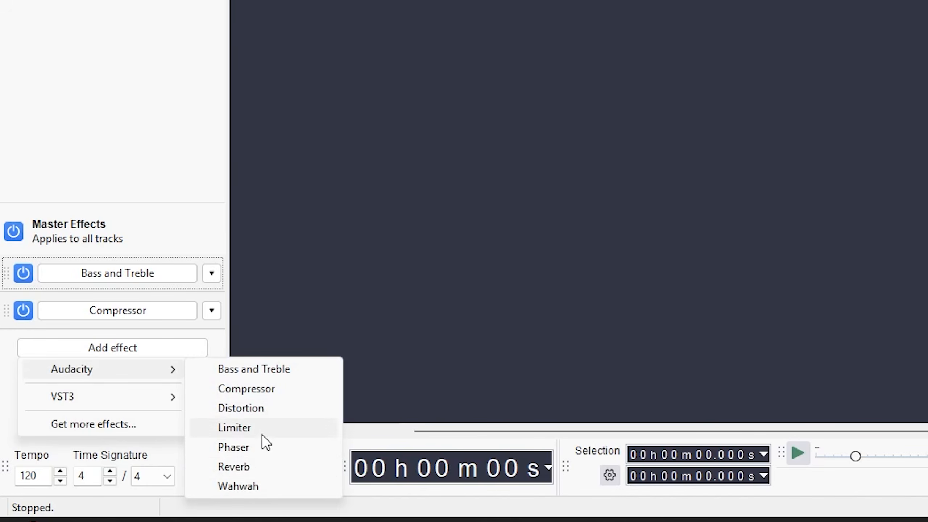
click(256, 426)
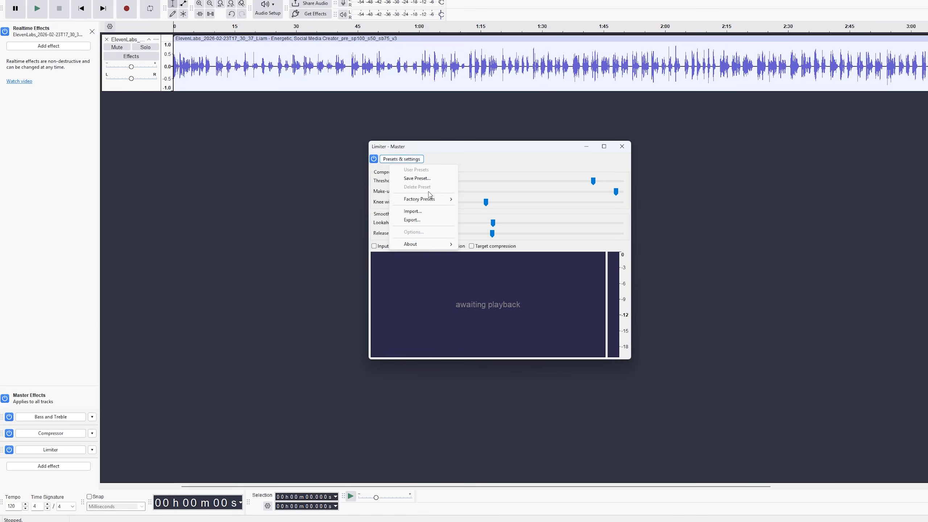
mouse_move(439, 198)
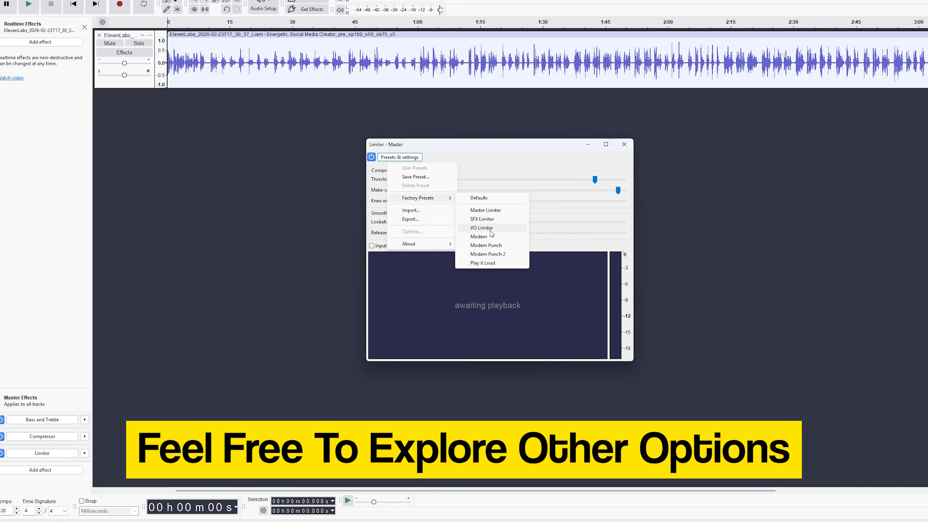
click(491, 230)
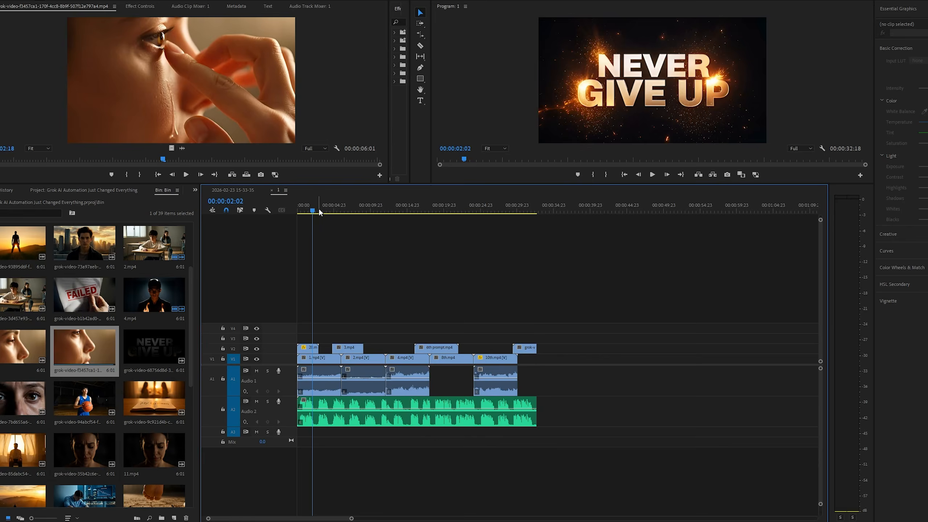
Step: In the Premiere Pro project, scrub the assembled timeline to 00:00:24:04 and go to the bin of Grok clips
drag(319, 210, 474, 210)
click(48, 318)
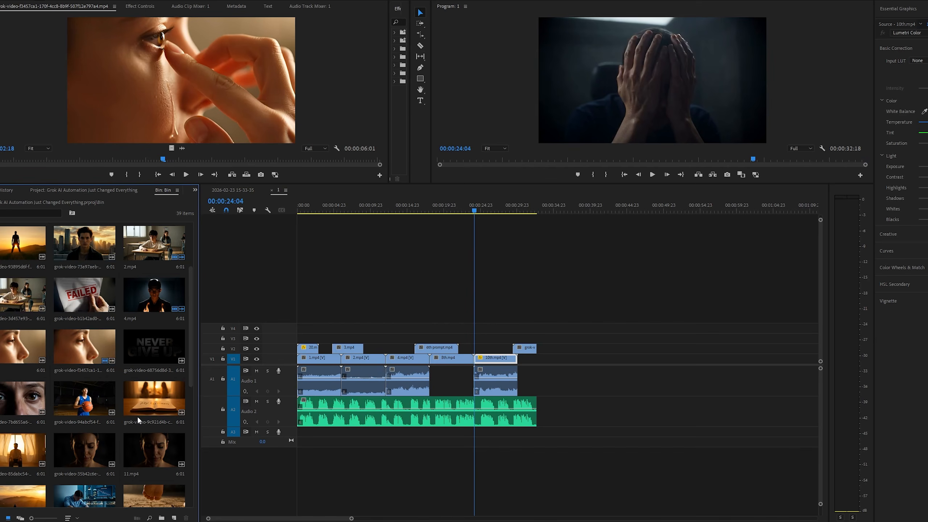